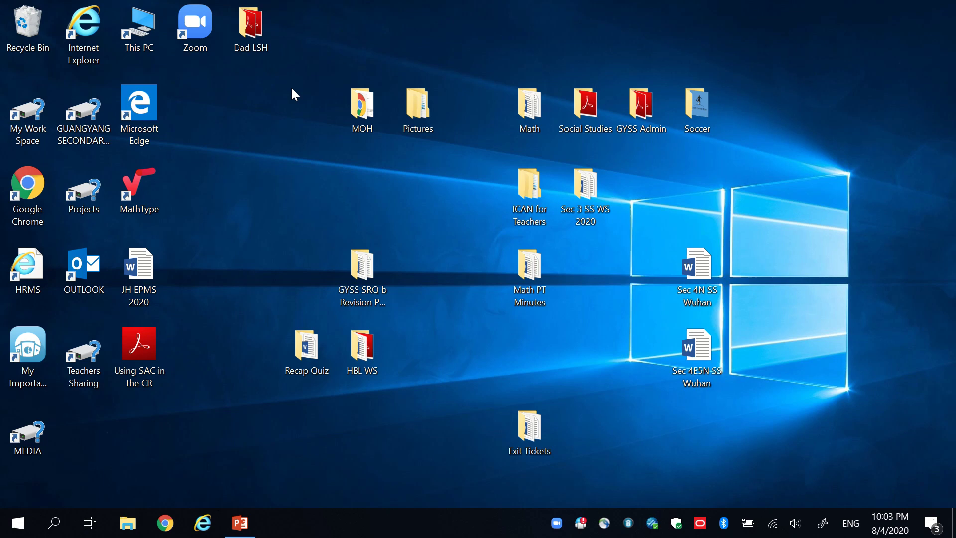
- Launch Chrome and go to classroom.google.com from the 'class' address-bar suggestion
double_click(38, 186)
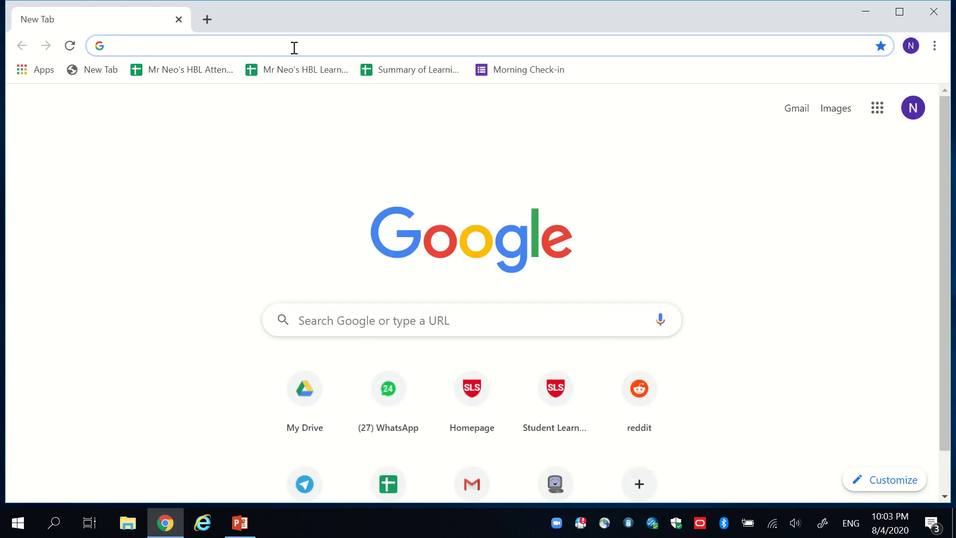
text(classroom.google.com/u/2/h)
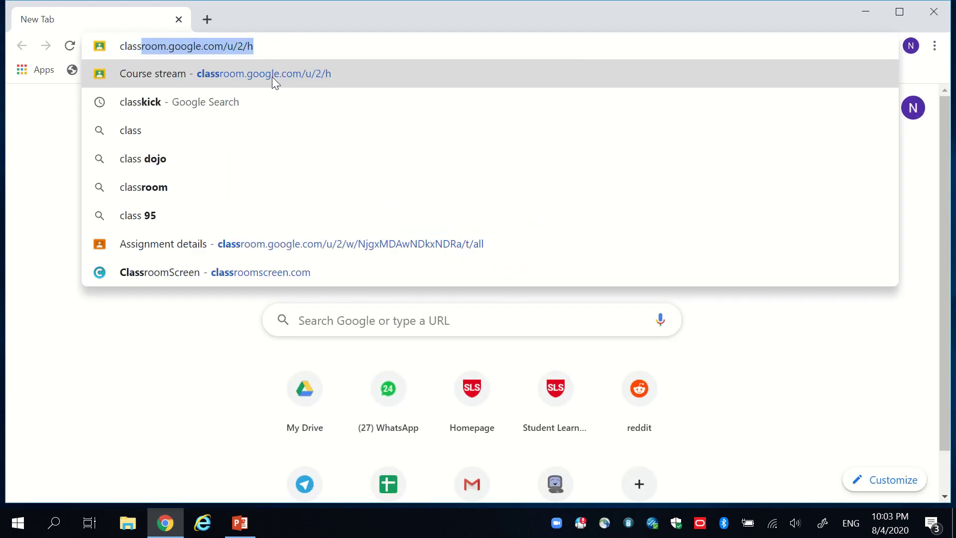
click(271, 77)
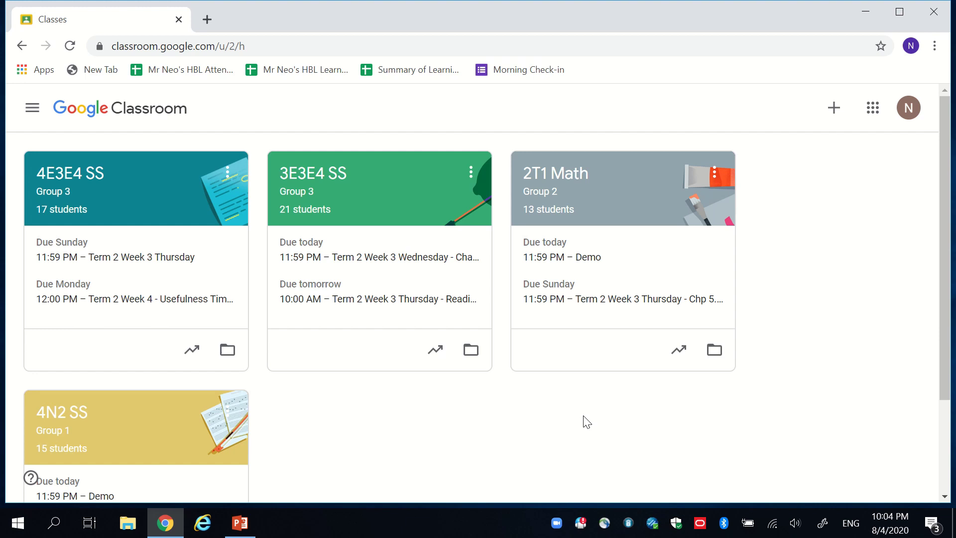
- Open the 4N2 SS class from the Classes page
scroll(537, 390, down, 2)
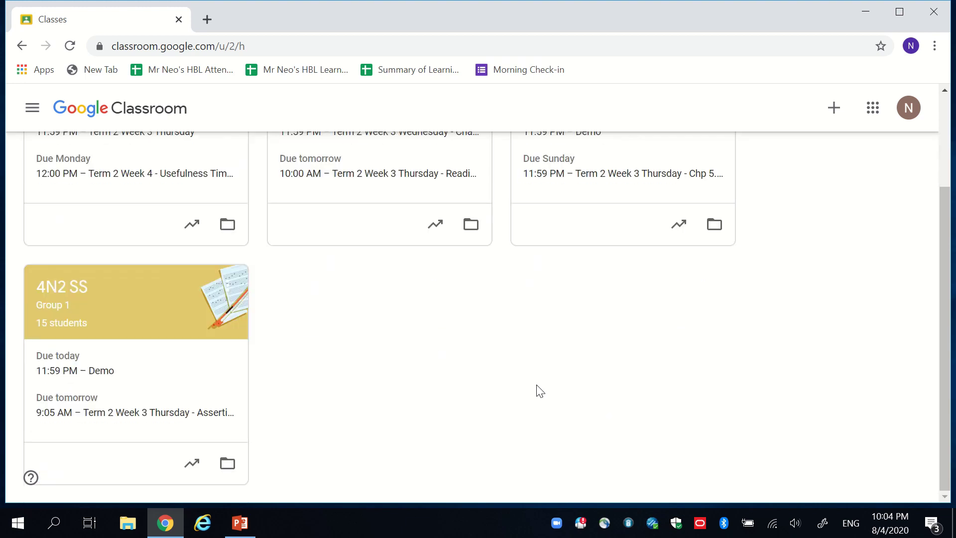
scroll(420, 366, up, 2)
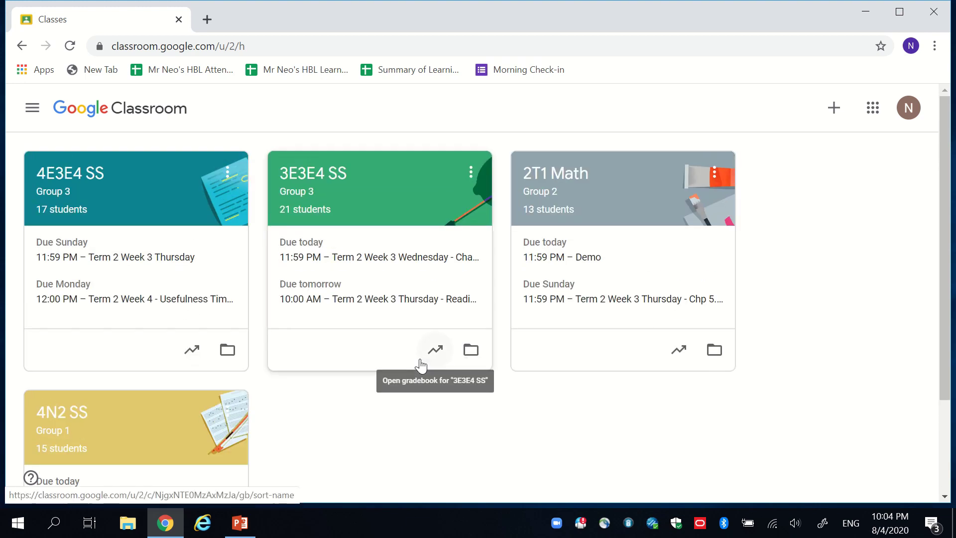
scroll(433, 428, down, 2)
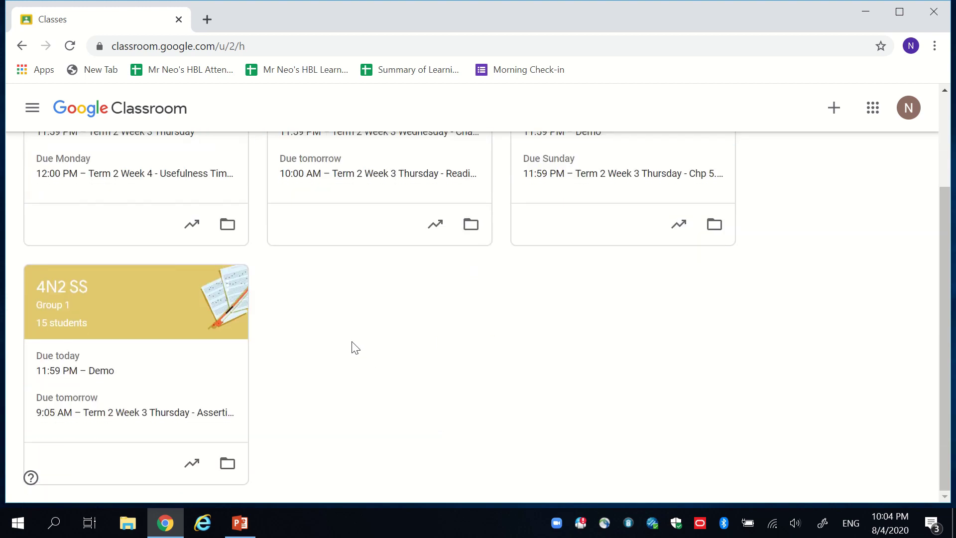
click(60, 294)
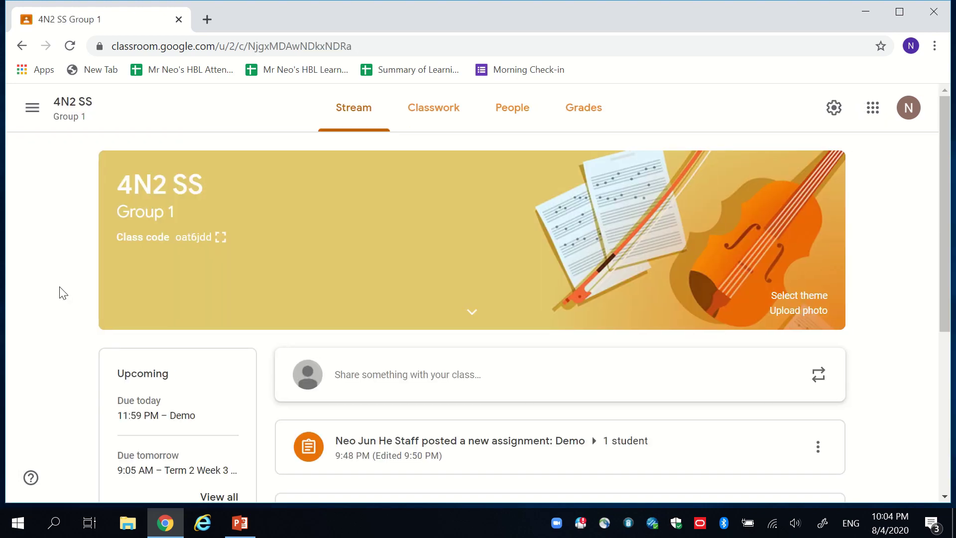
- Open the Demo assignment from Classwork and show its instructions
click(453, 110)
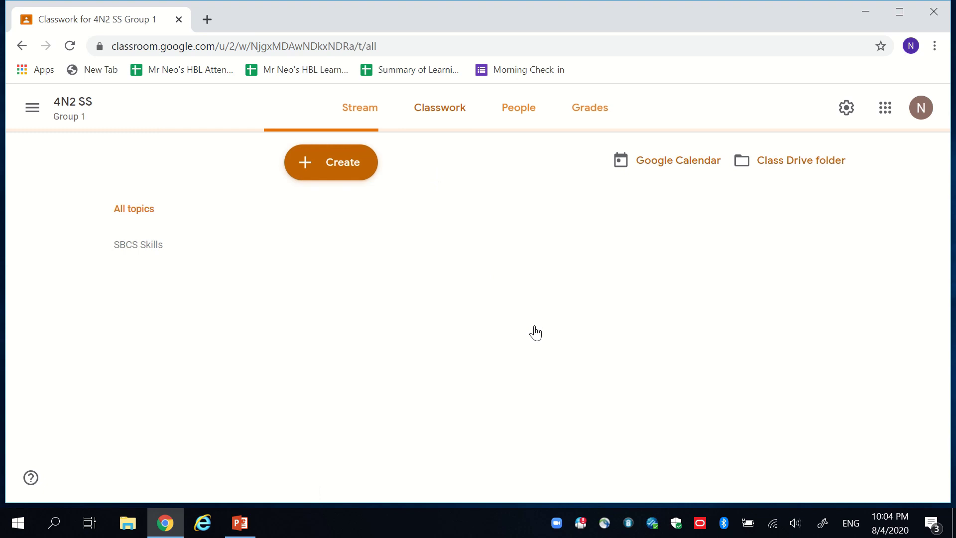
scroll(557, 336, down, 1)
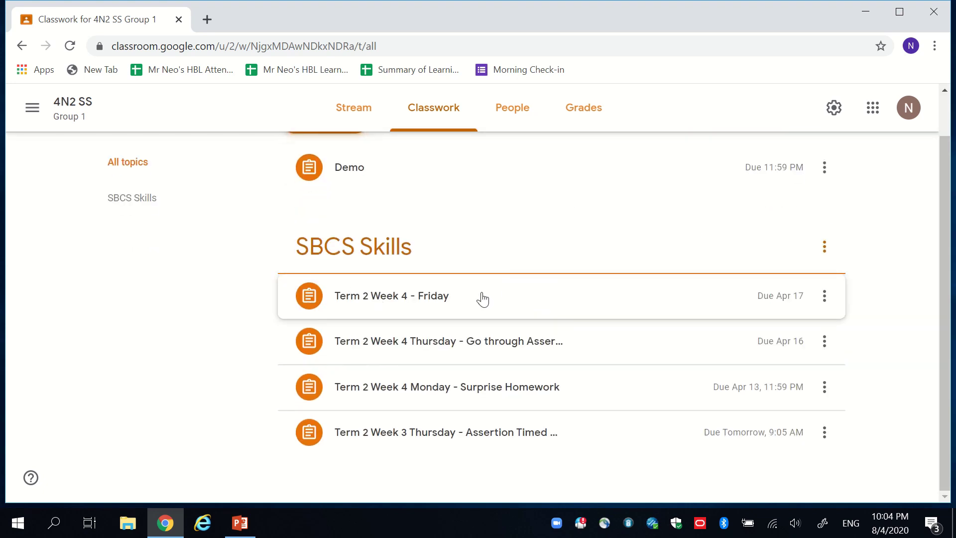
scroll(482, 299, up, 1)
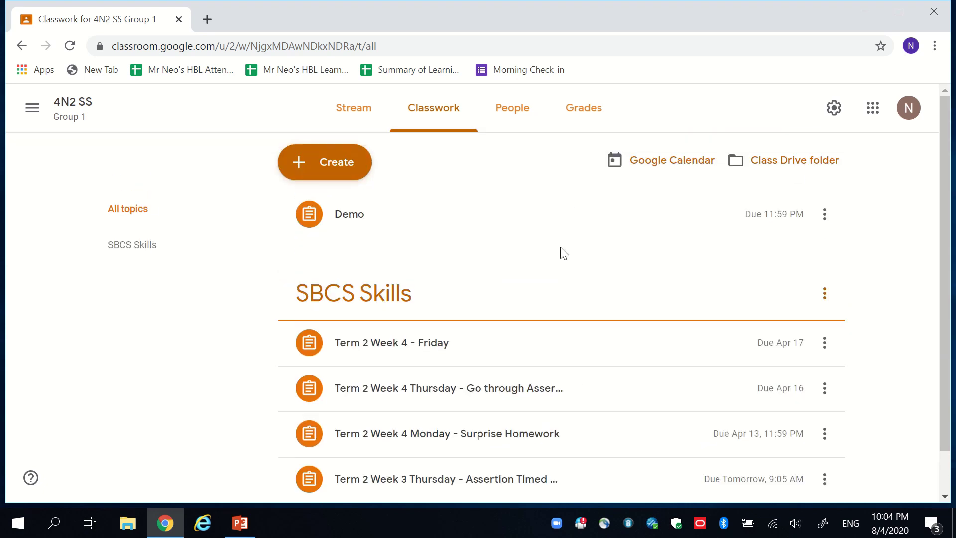
click(343, 223)
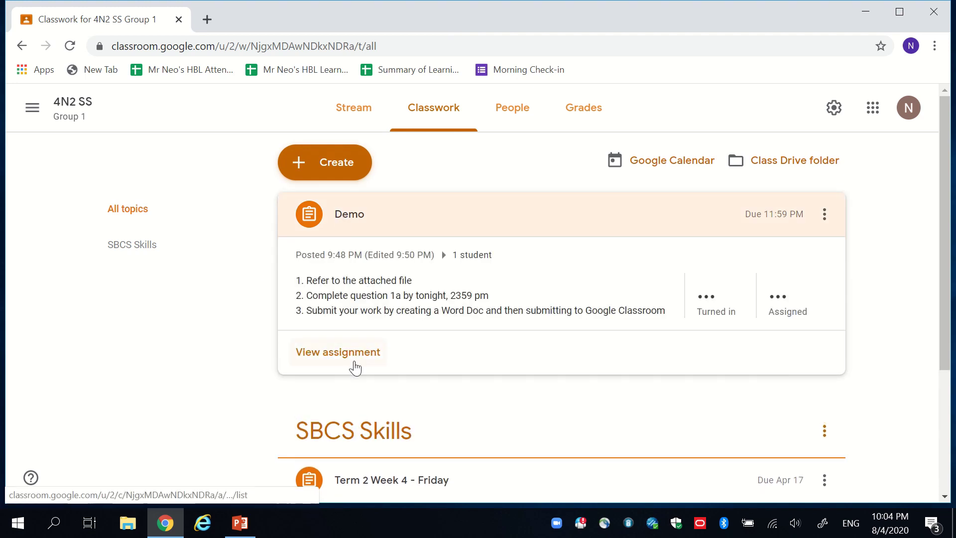
click(355, 369)
click(452, 115)
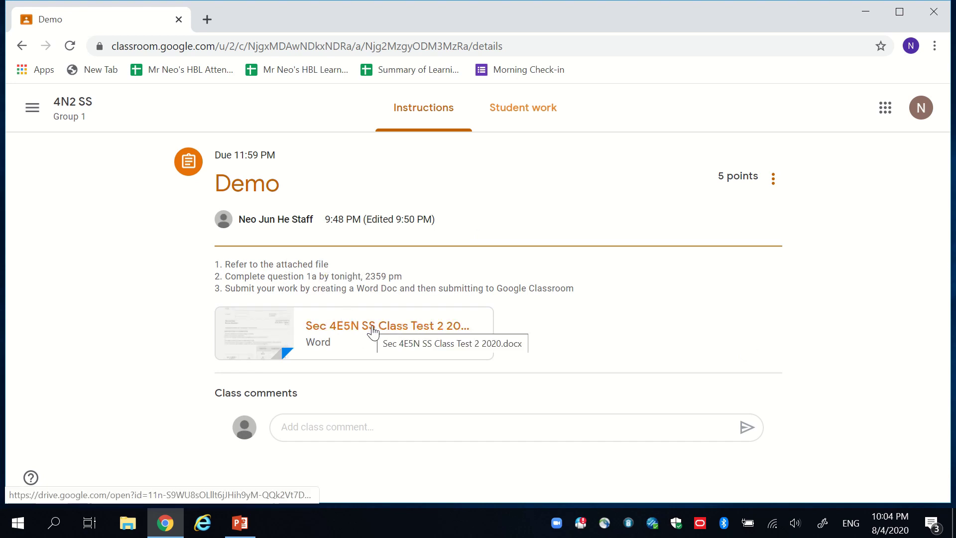
- Go to the Demo assignment's Student work to reach the turned-in document
click(547, 121)
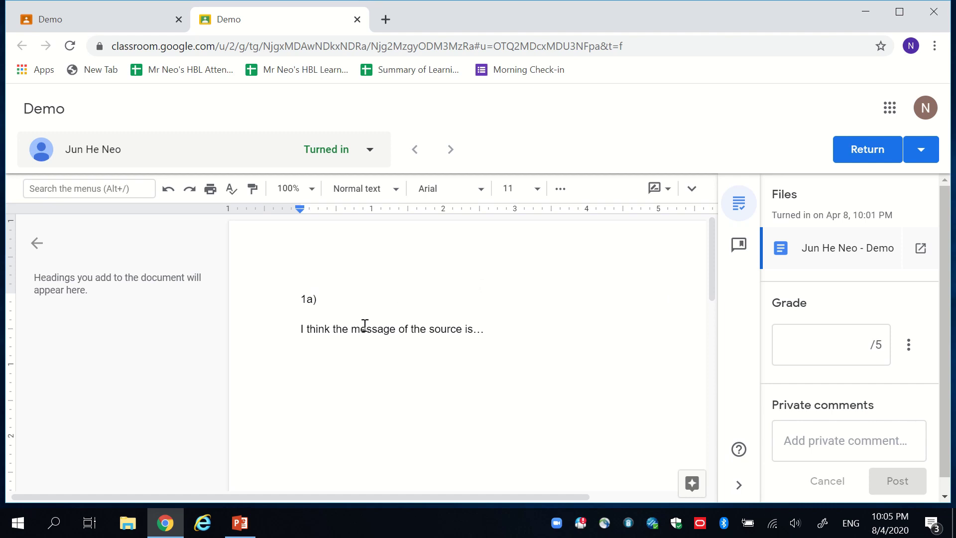
- Comment 'L3/3. I think you have identified the msg of the source.' on 'message of the source is'
drag(352, 327, 390, 329)
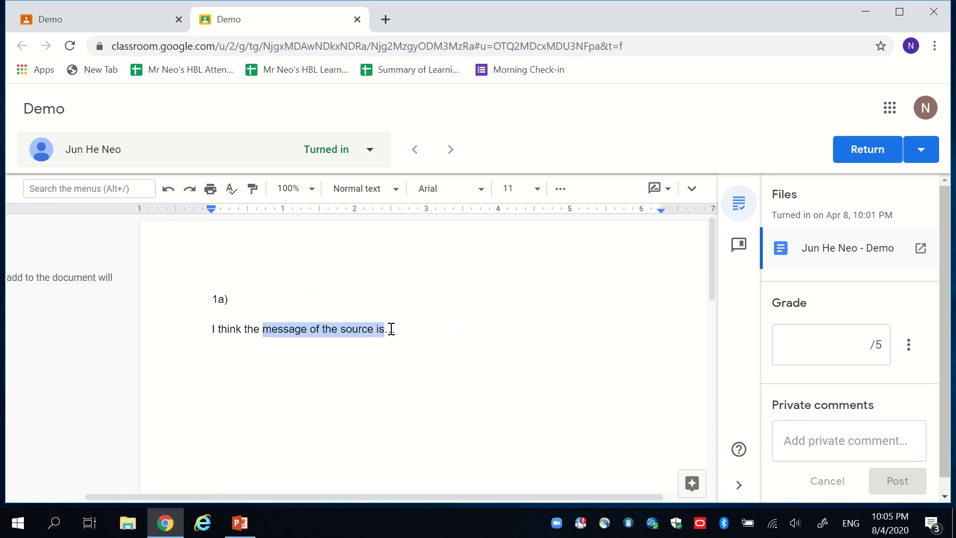
right_click(314, 332)
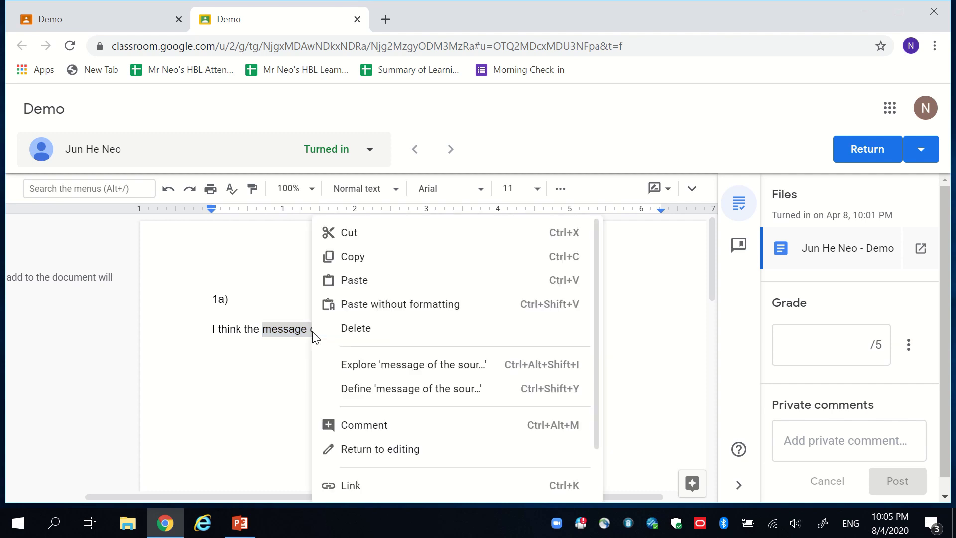
click(352, 423)
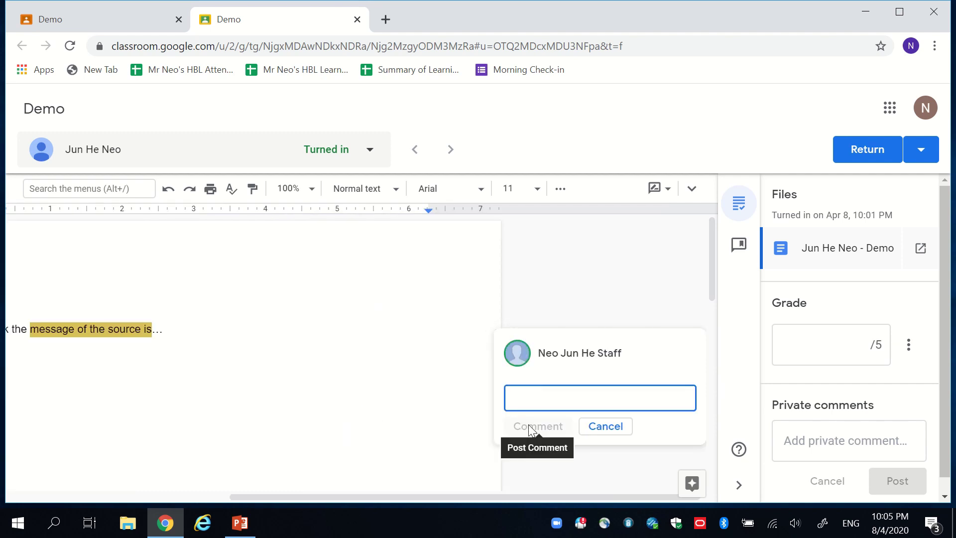
text(L3/3)
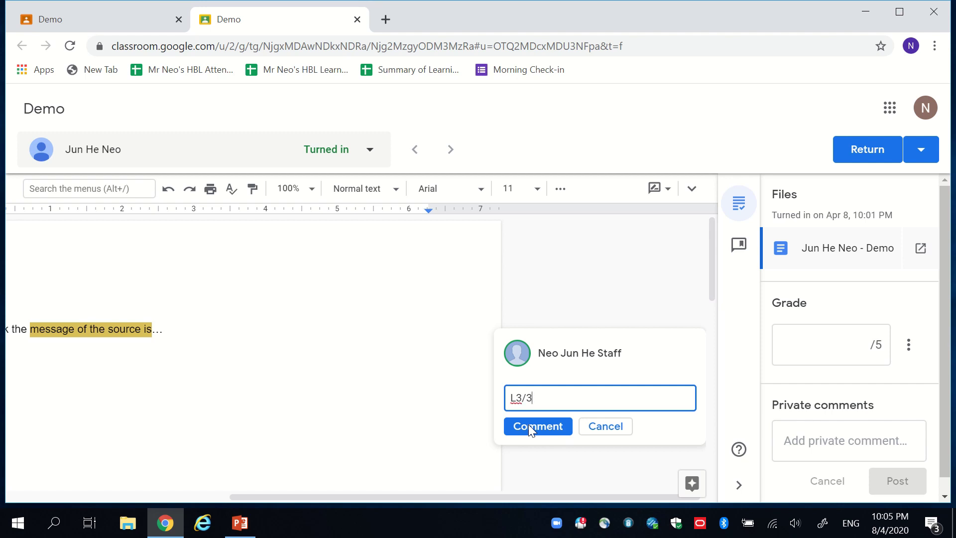
text(. I think you have identified the msg of th)
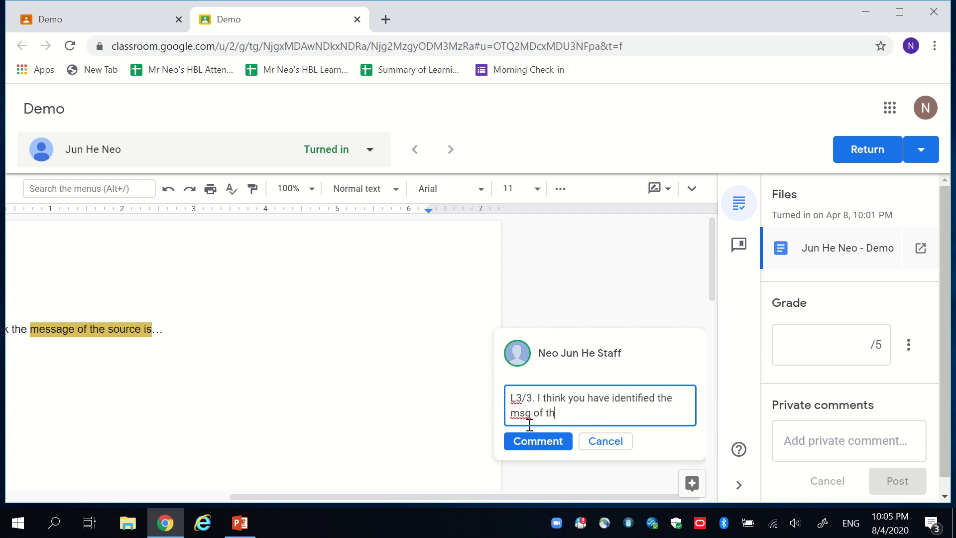
text(e source.)
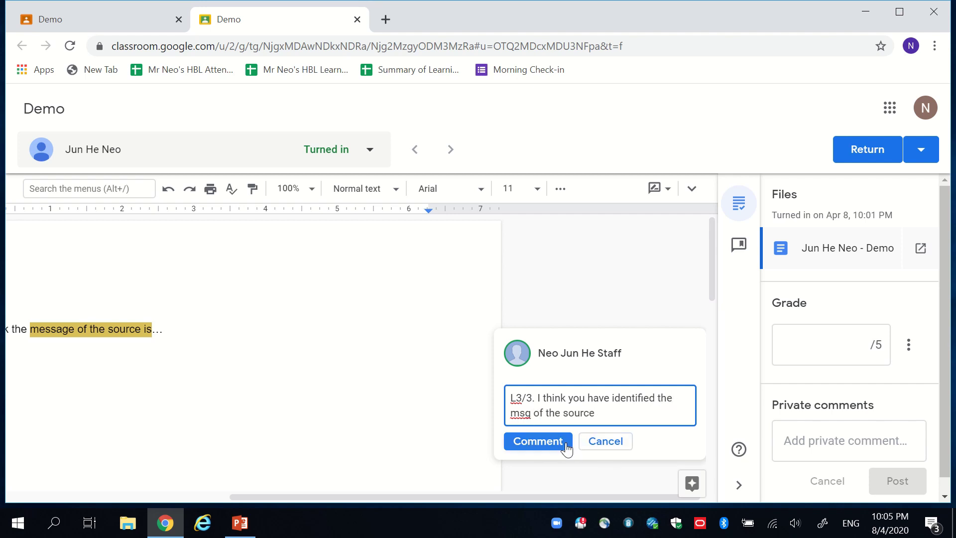
click(564, 442)
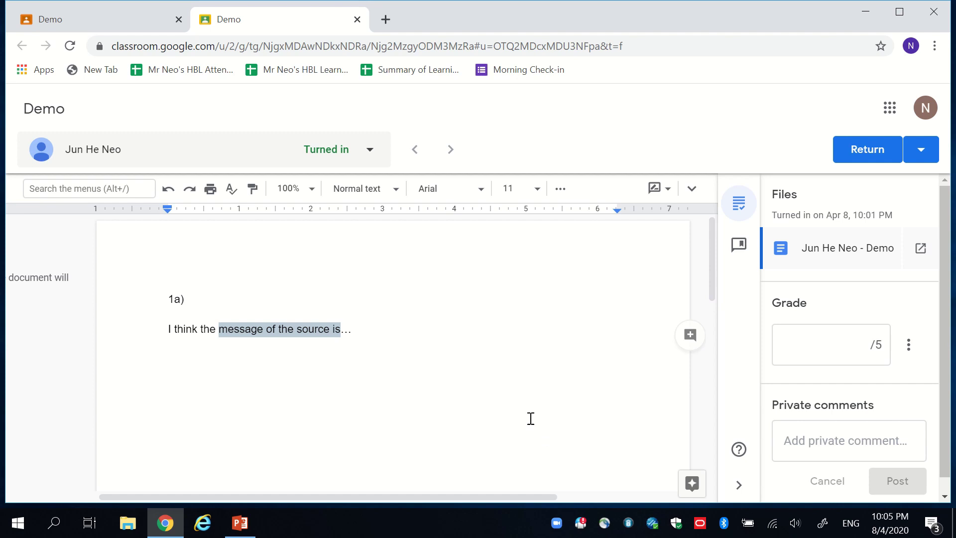
- Select some answer text, then dismiss the context menu without commenting
mouse_move(170, 299)
mouse_down()
mouse_move(192, 301)
mouse_move(202, 329)
mouse_up()
right_click(192, 328)
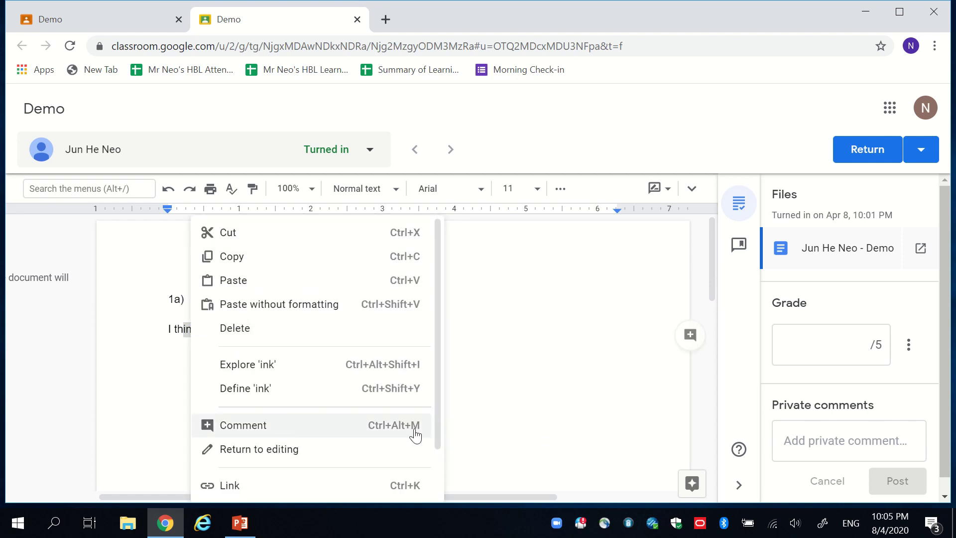
click(425, 350)
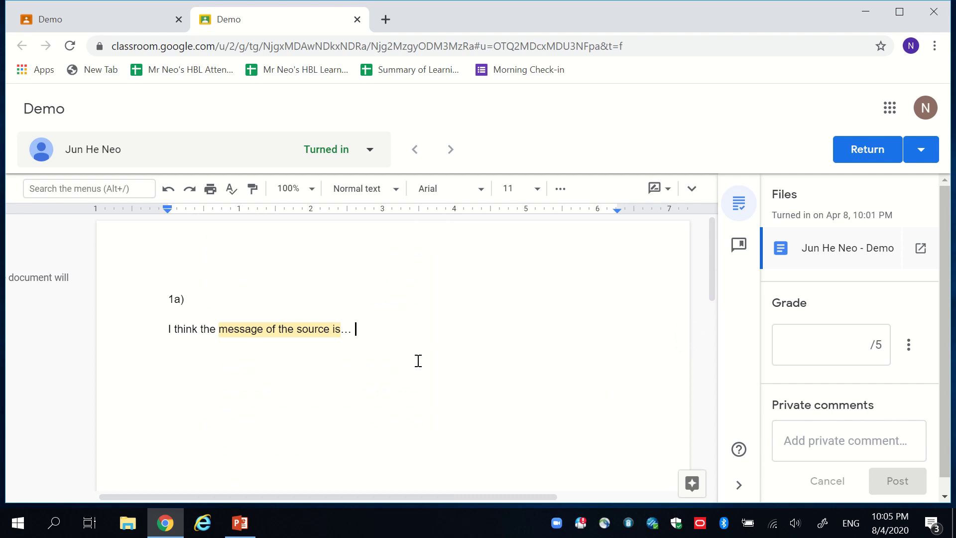
- Grade the work 5, post private comment 'I feel that you need to be more mindful in.', and return it
click(821, 347)
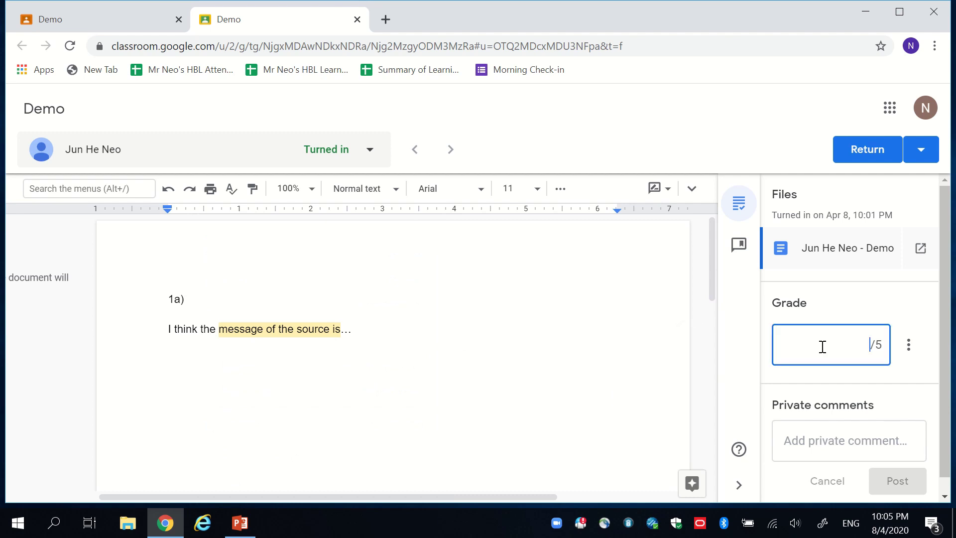
text(5)
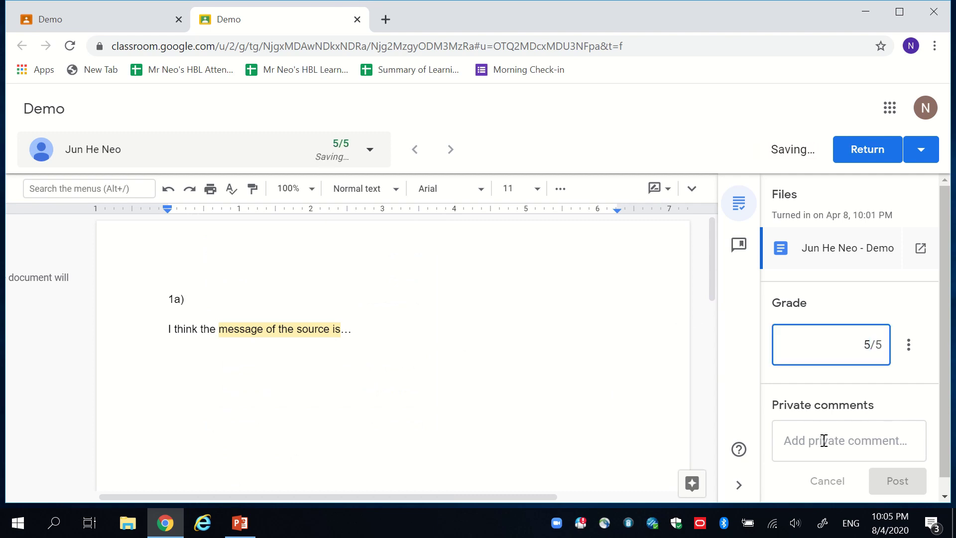
click(824, 440)
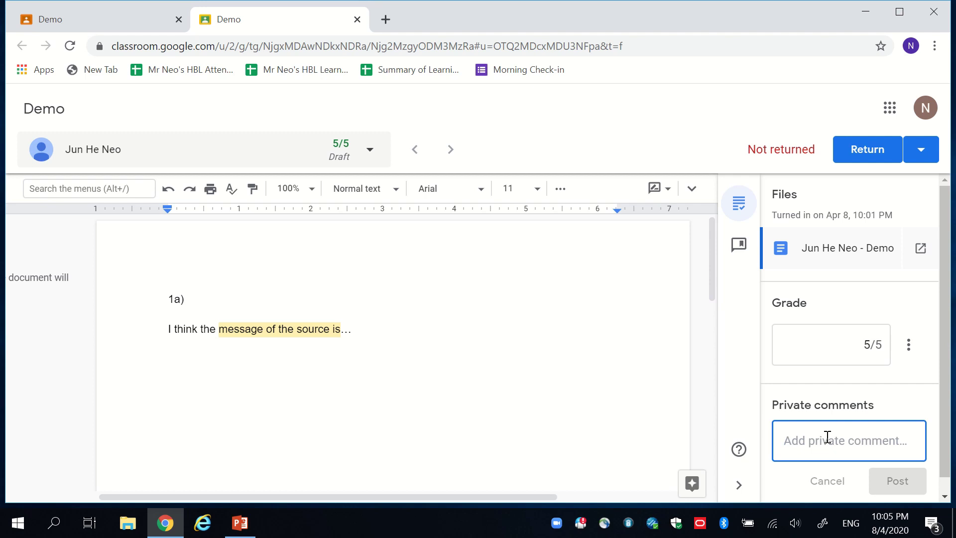
text(I feel tha)
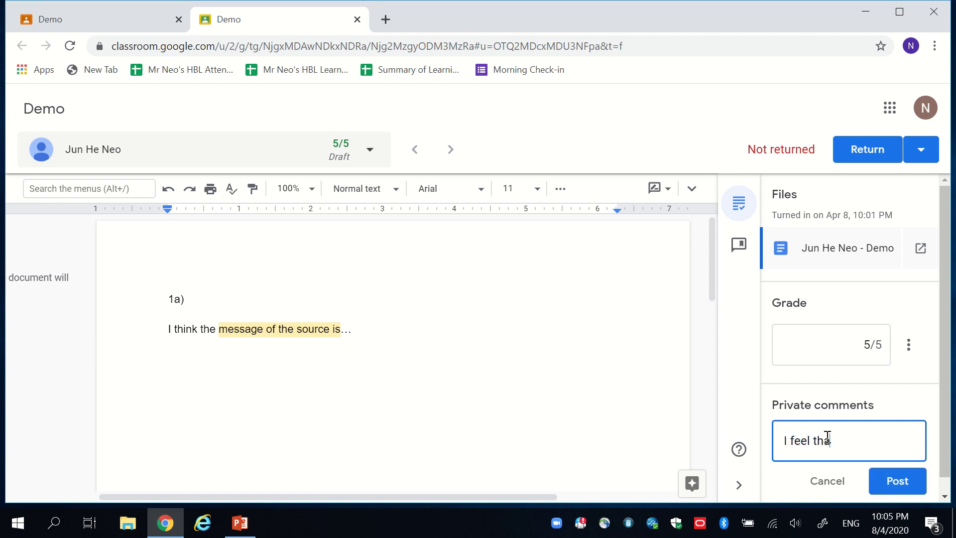
text(t you need to be more)
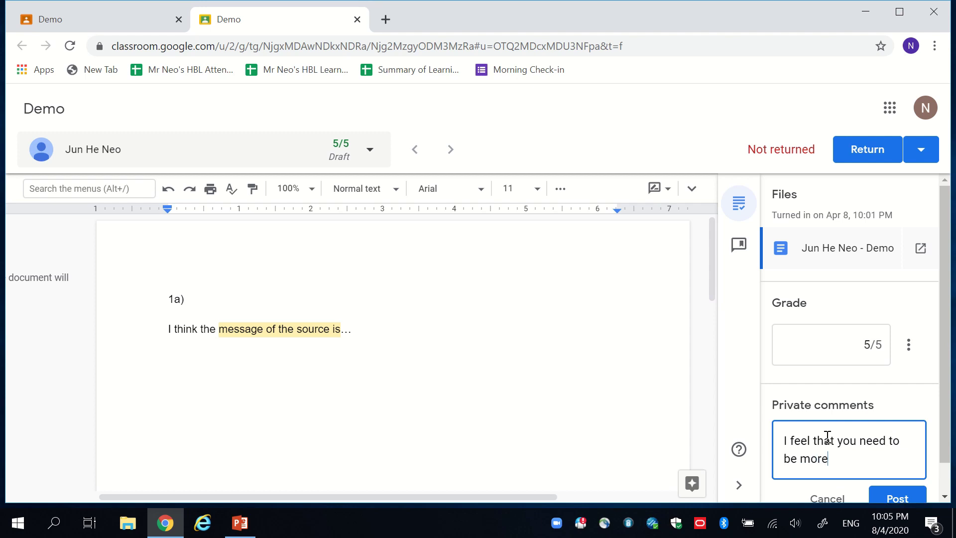
text( mindful in...)
scroll(904, 356, down, 1)
click(913, 477)
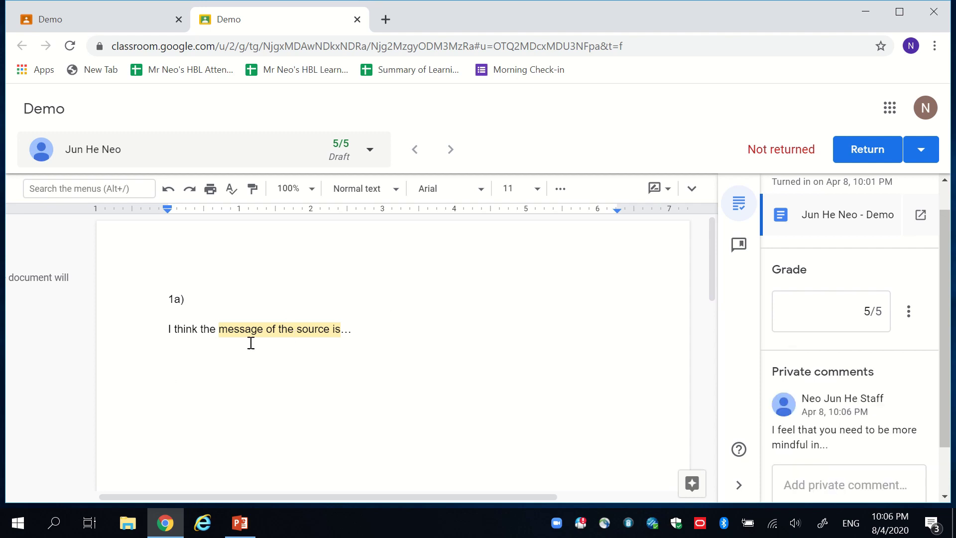
click(876, 159)
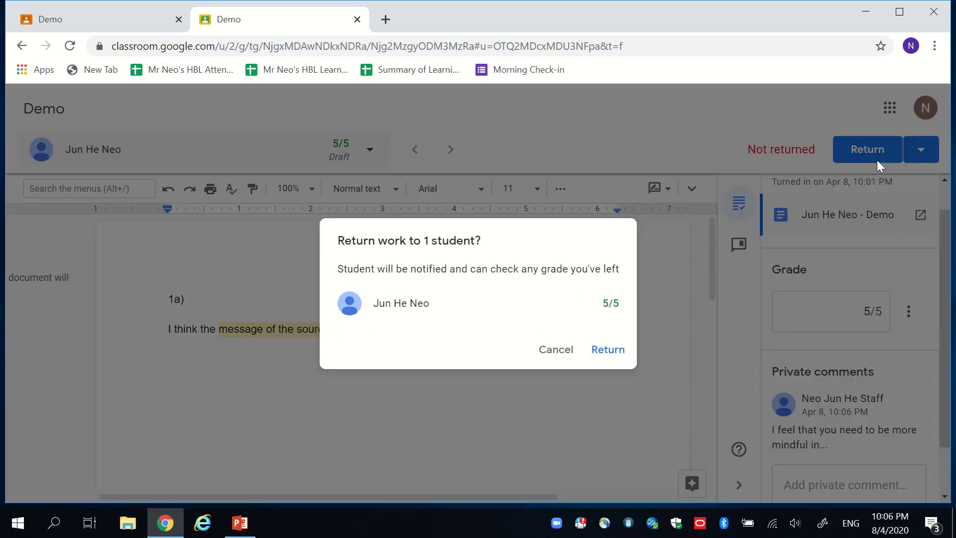
click(603, 349)
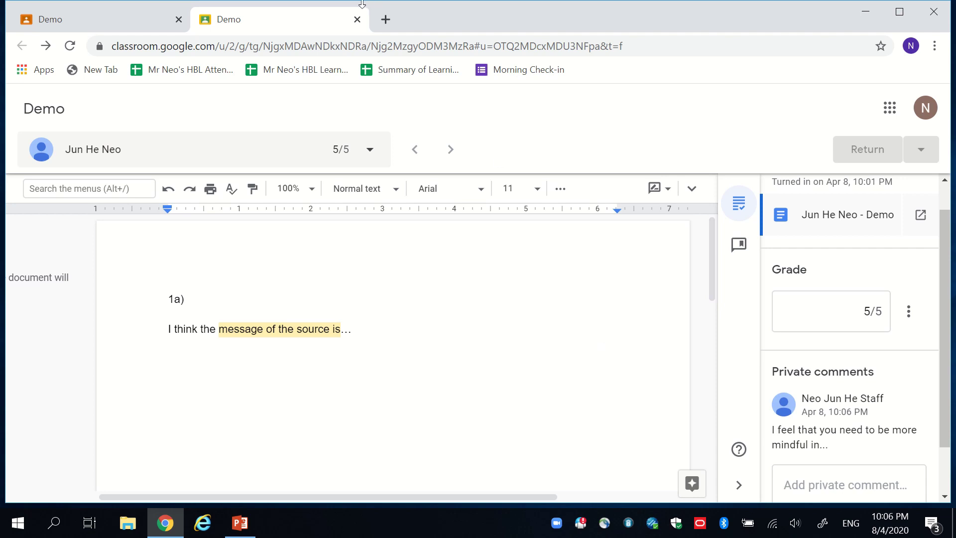
- Check the grading view's comment and grade, and the Student work overview showing 1 graded
click(64, 20)
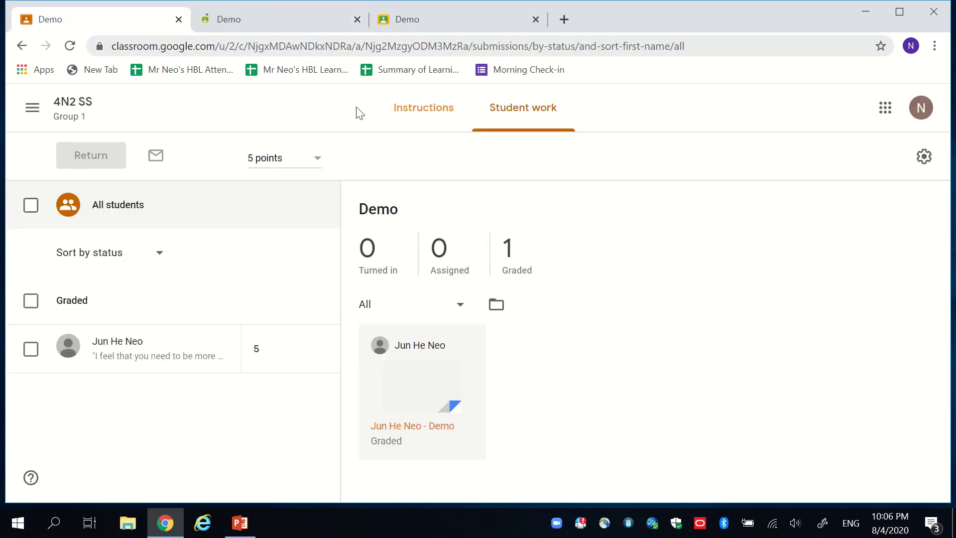
click(256, 20)
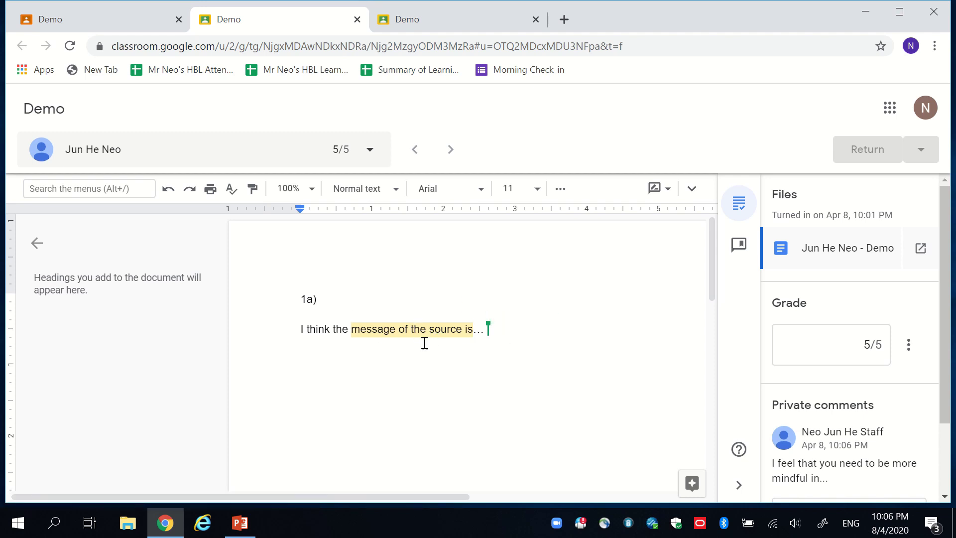
drag(459, 497, 611, 492)
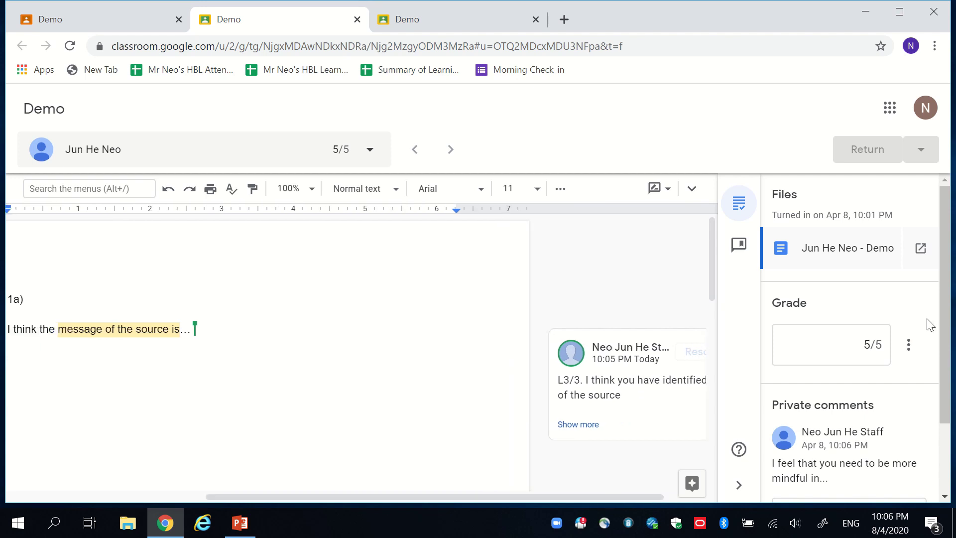
scroll(901, 343, down, 2)
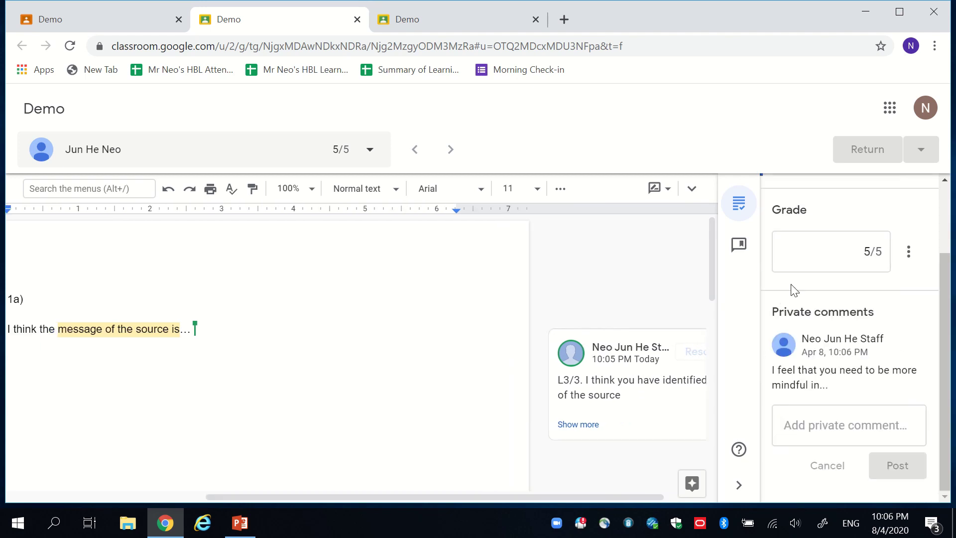
drag(441, 496, 283, 503)
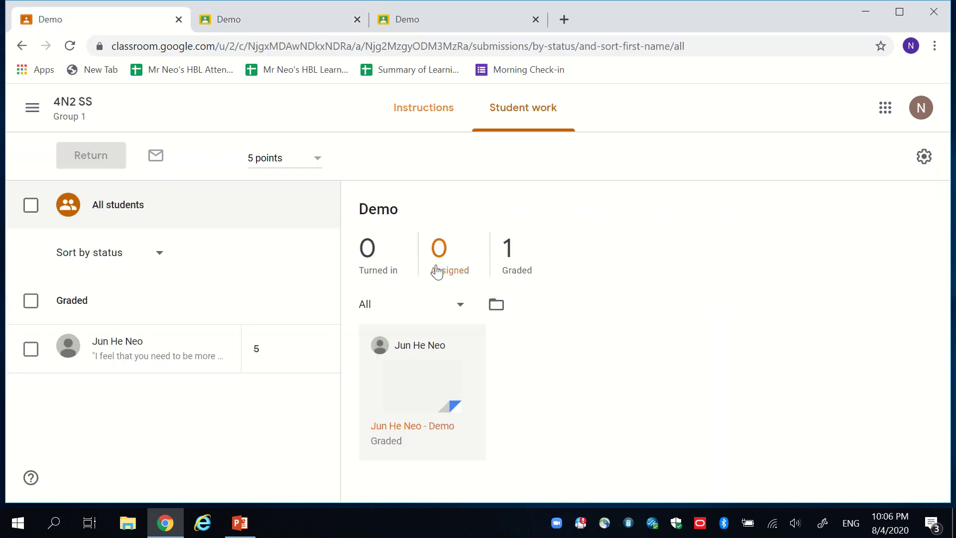
- Switch to the 2T1 Math class from the main menu's class list
click(32, 107)
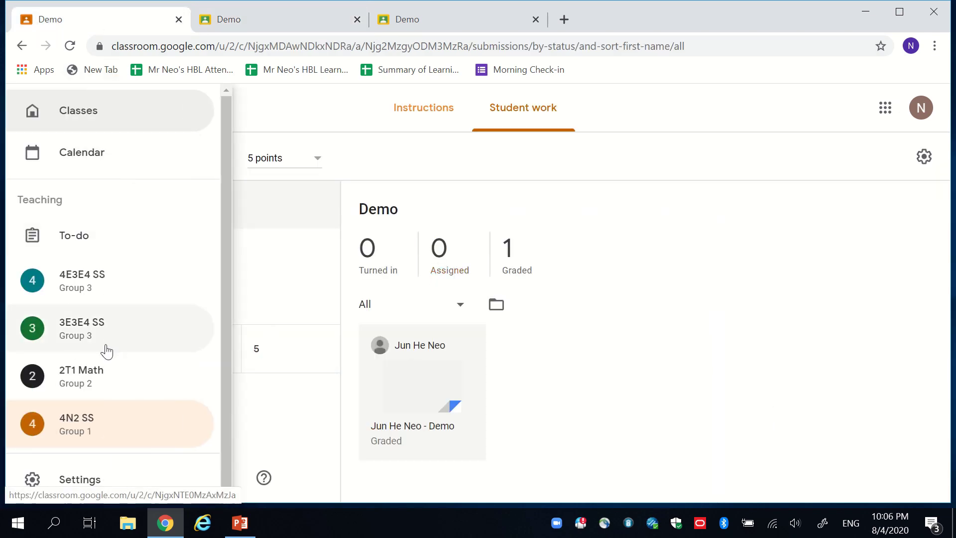
click(96, 372)
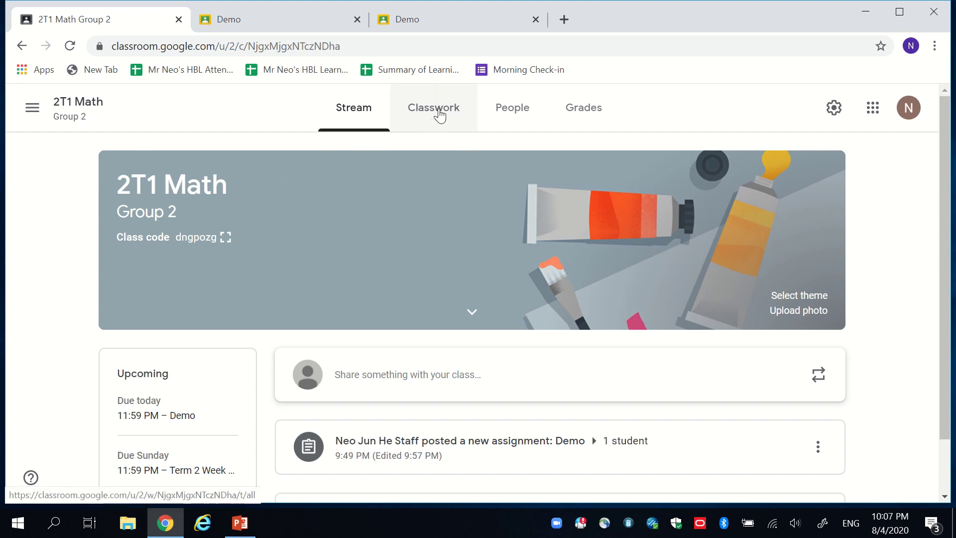
- Open the 2T1 Math Demo assignment from Classwork and view its 100-point instructions
click(454, 117)
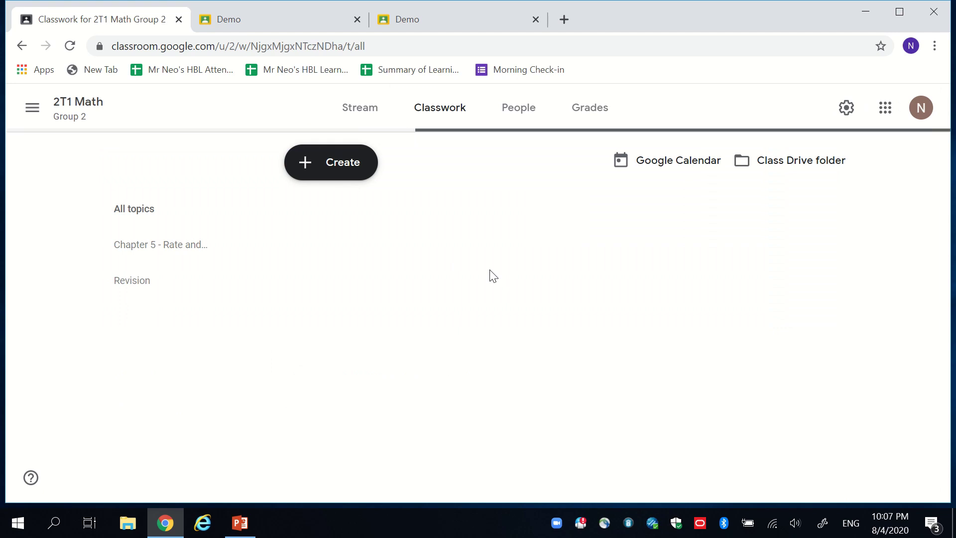
scroll(614, 335, down, 1)
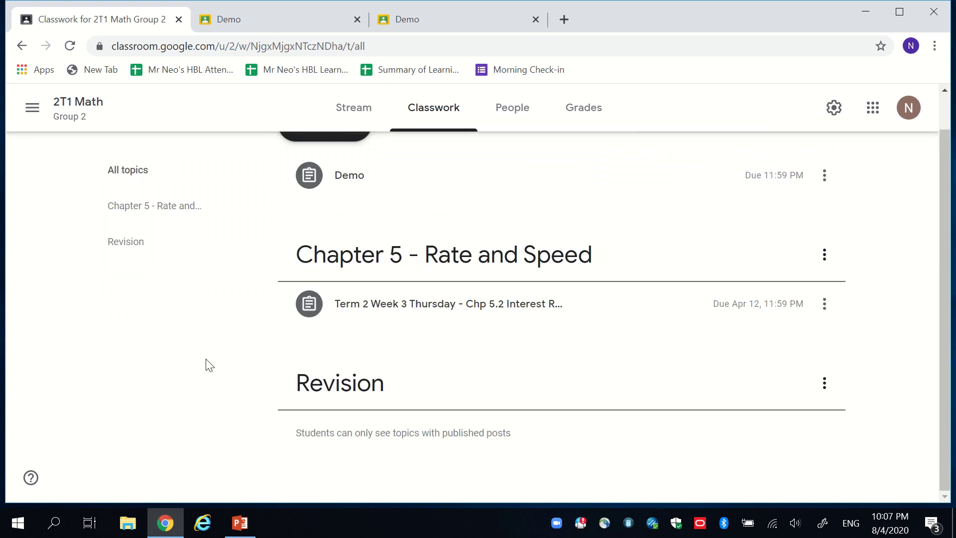
scroll(546, 335, up, 1)
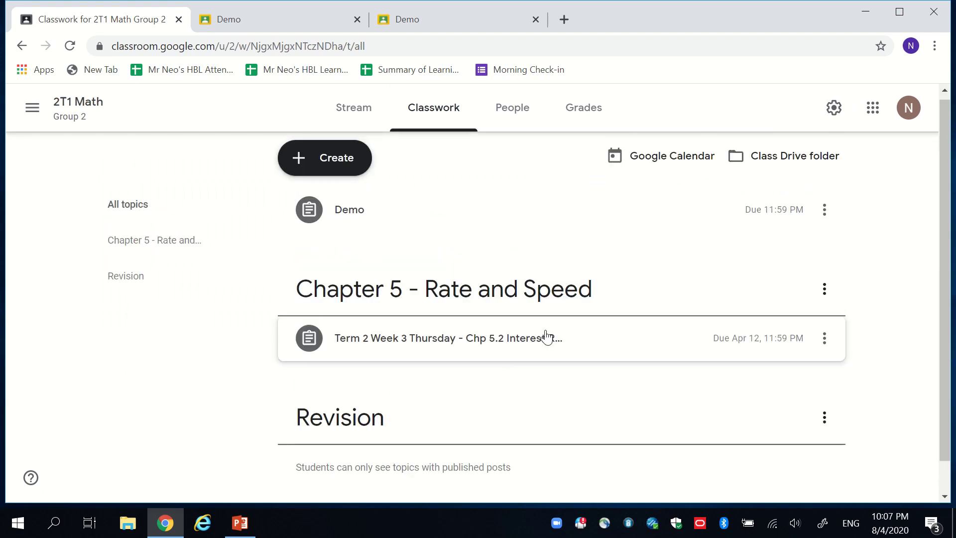
click(393, 221)
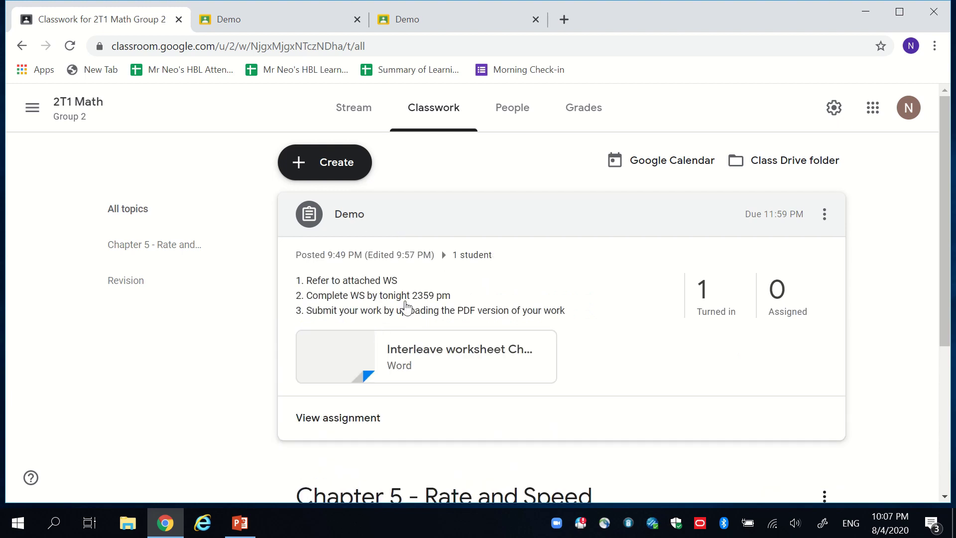
click(340, 419)
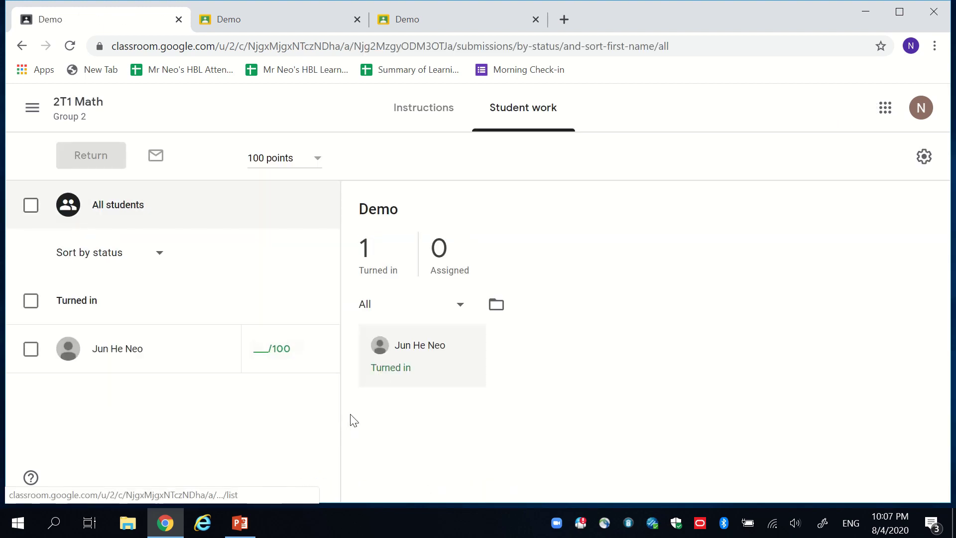
click(425, 114)
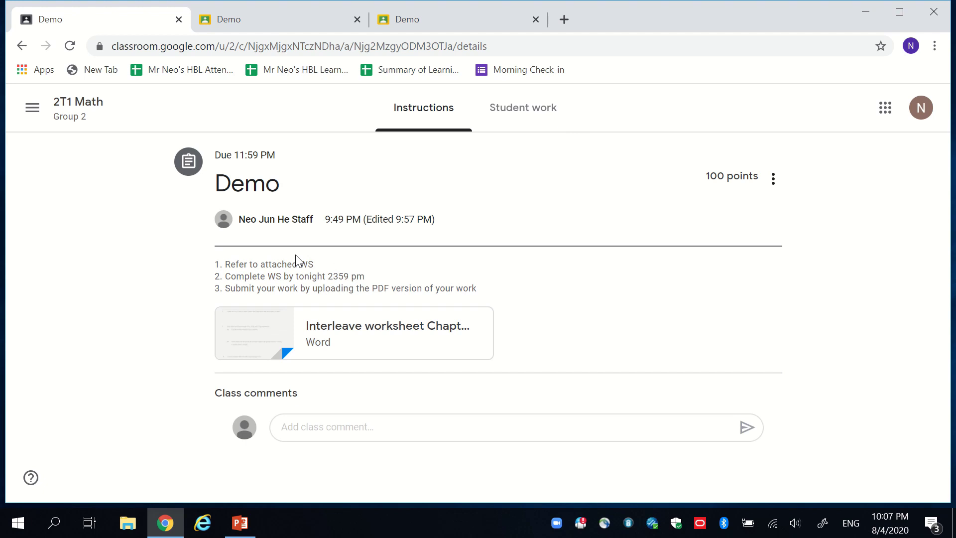
- Preview the attached Interleave worksheet Chapter 5.docx, then close the preview
click(258, 336)
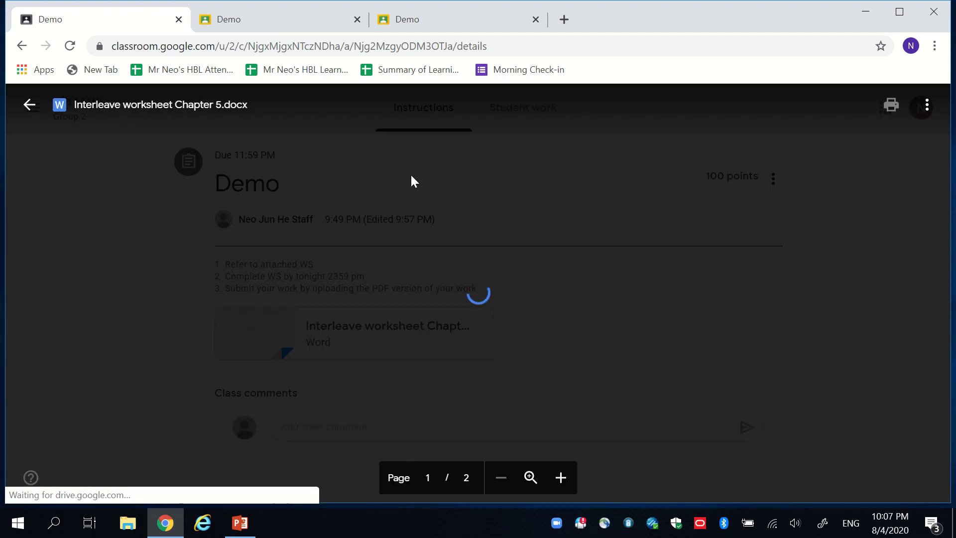
scroll(450, 254, down, 5)
scroll(442, 165, up, 5)
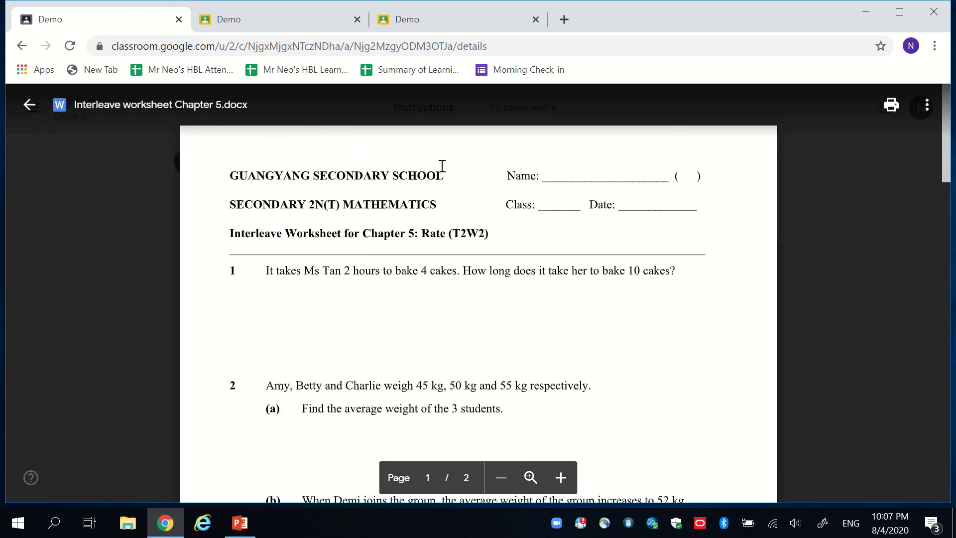
key(Escape)
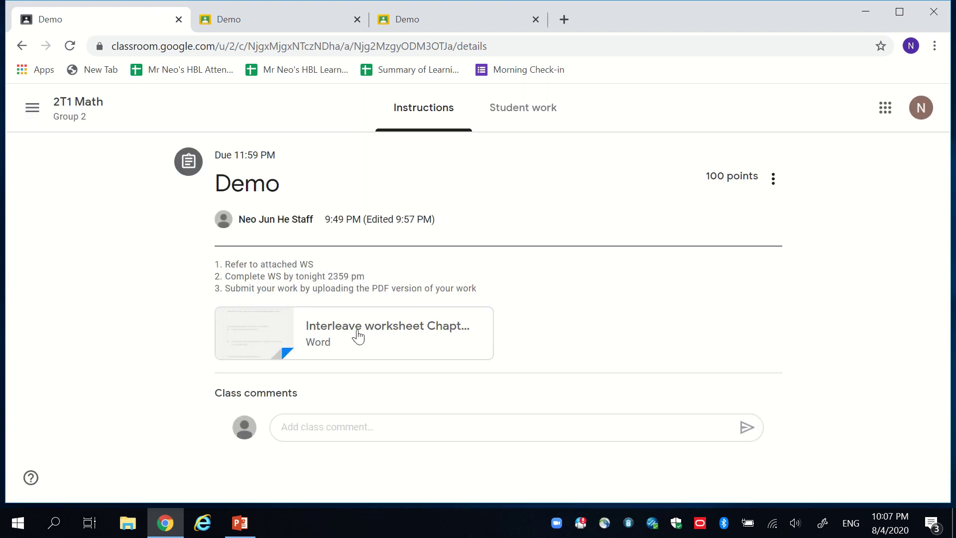
- Open the student's turned-in PDF from Student work and scroll through the handwritten expand-and-simplify answers
click(547, 116)
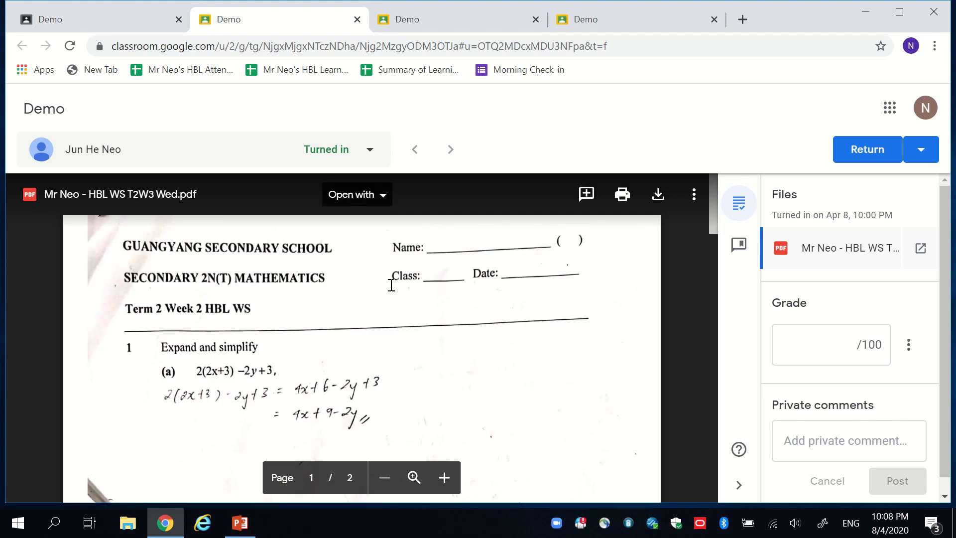
scroll(366, 284, down, 1)
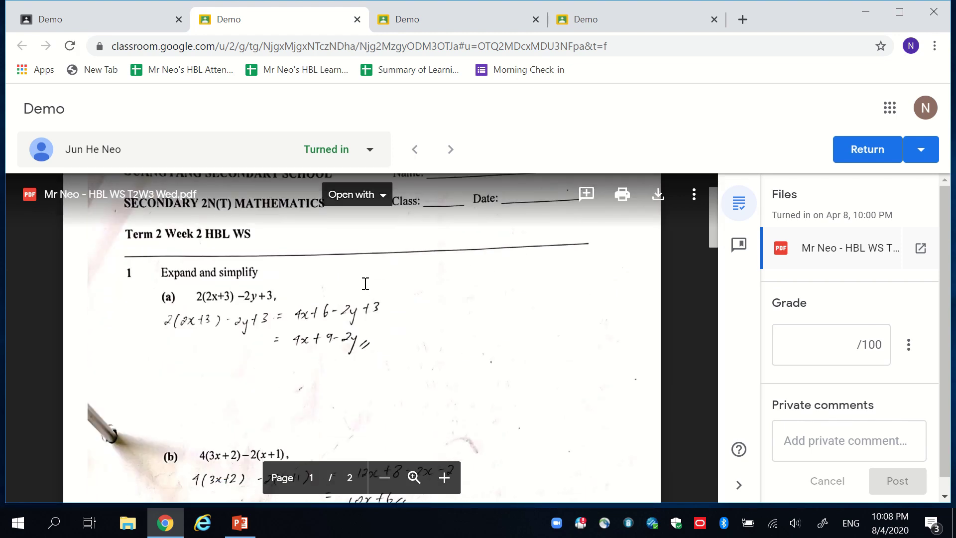
scroll(366, 284, up, 1)
scroll(359, 269, down, 2)
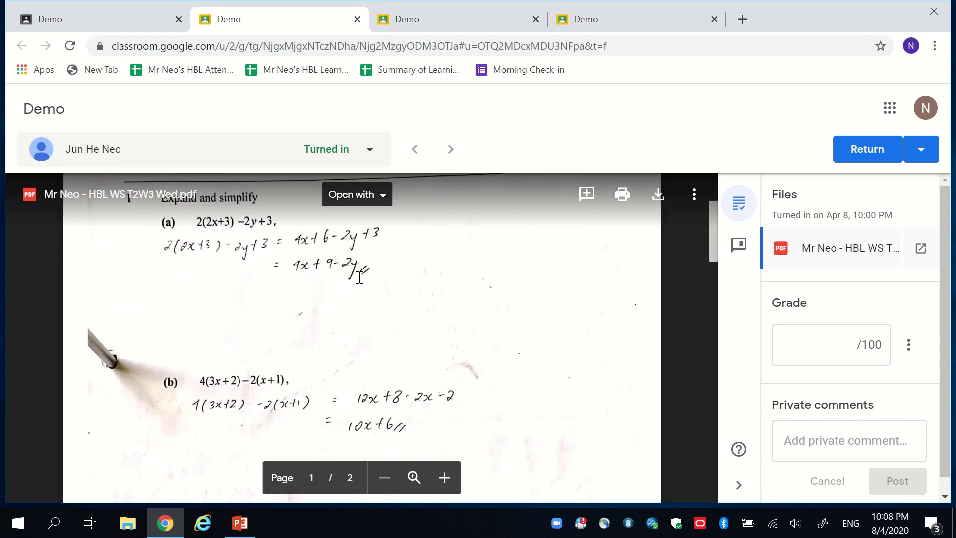
scroll(372, 277, up, 1)
scroll(266, 282, down, 1)
scroll(387, 304, down, 2)
scroll(384, 329, up, 2)
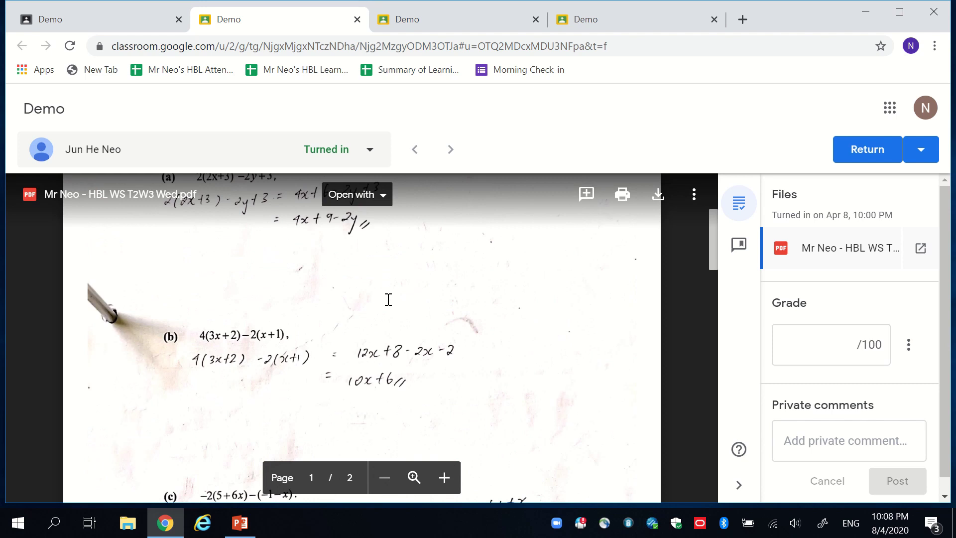
scroll(391, 301, up, 2)
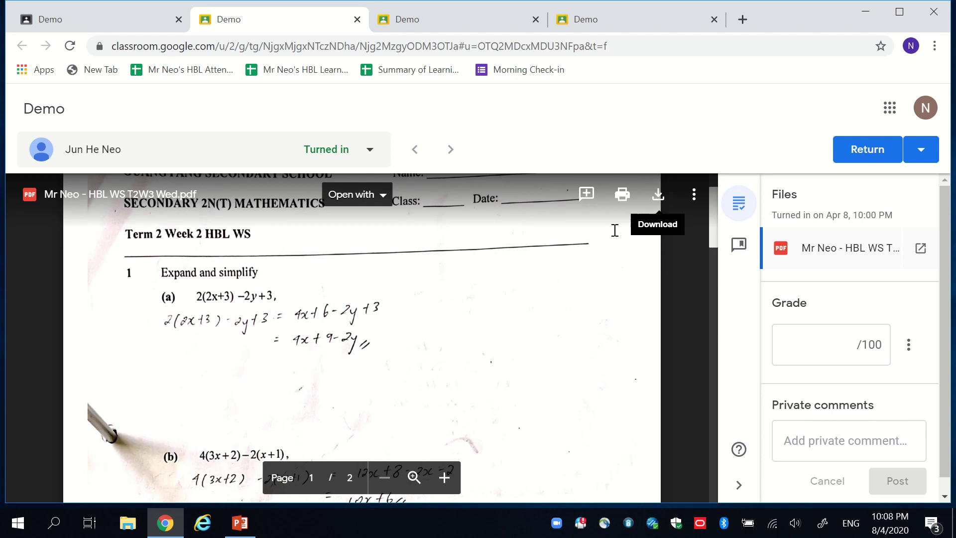
scroll(293, 276, up, 1)
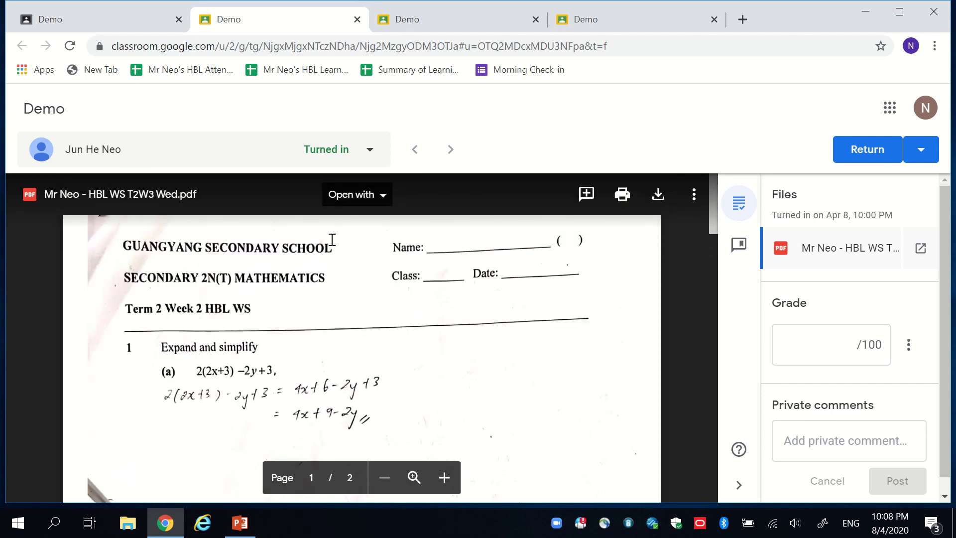
- Open the student's HBL WS T2W3 Wed PDF with DocHub - PDF Sign and Edit
click(348, 196)
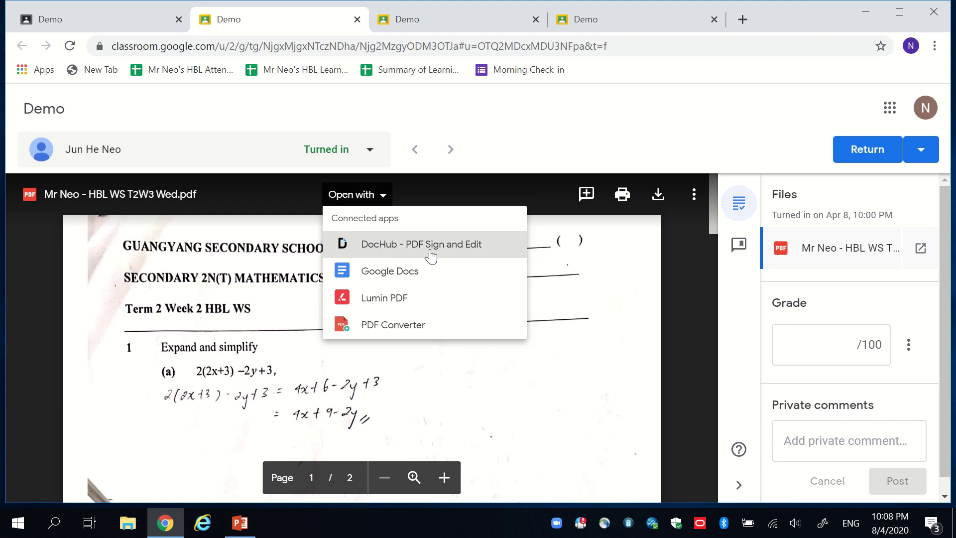
click(408, 24)
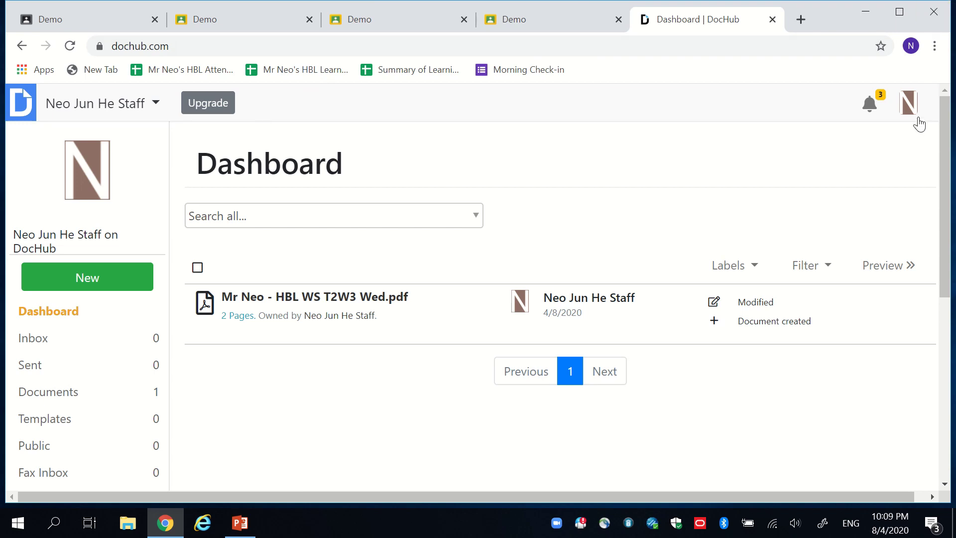
- Glance over the DocHub dashboard and its account options
click(259, 34)
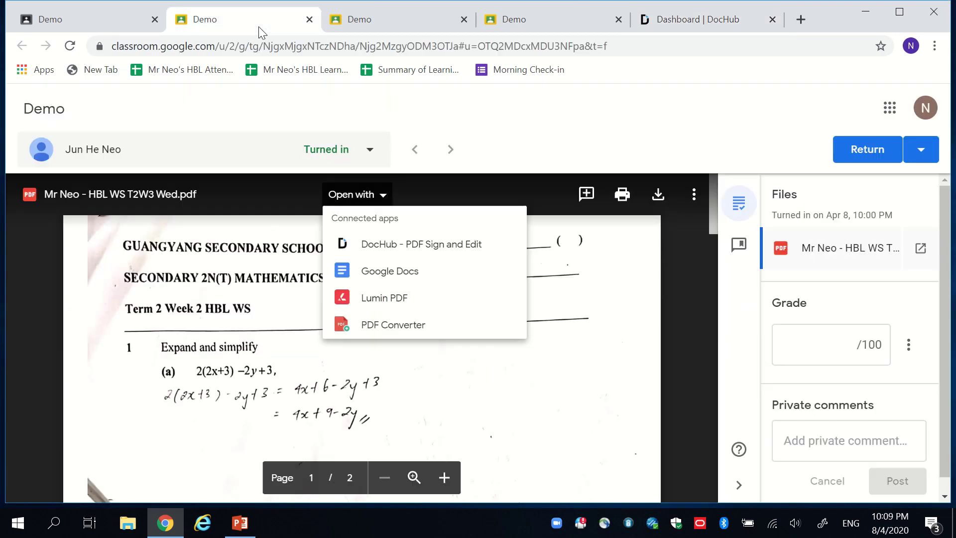
click(769, 9)
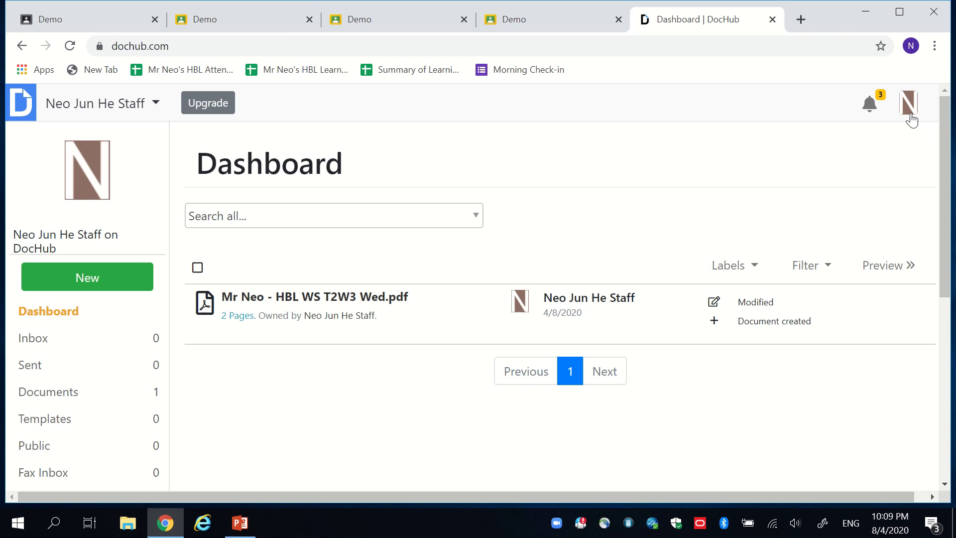
click(910, 116)
click(911, 117)
- Open the HBL WS T2W3 Wed worksheet with DocHub - PDF Sign and Edit in a new tab
click(243, 19)
click(367, 193)
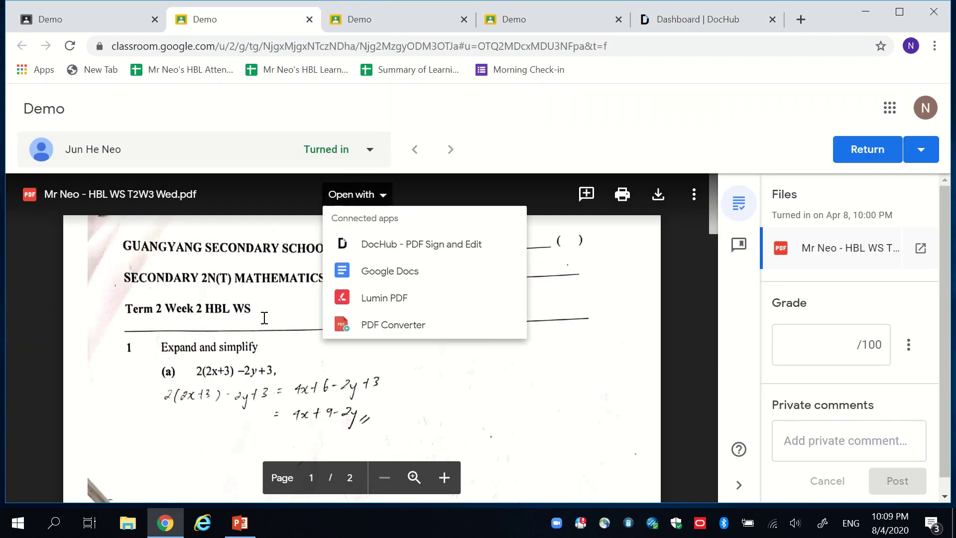
click(386, 253)
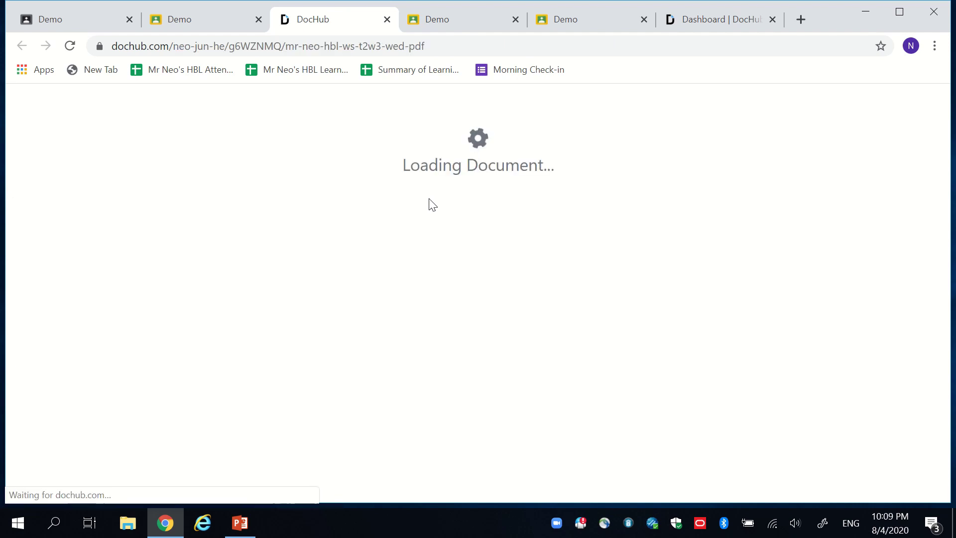
click(185, 19)
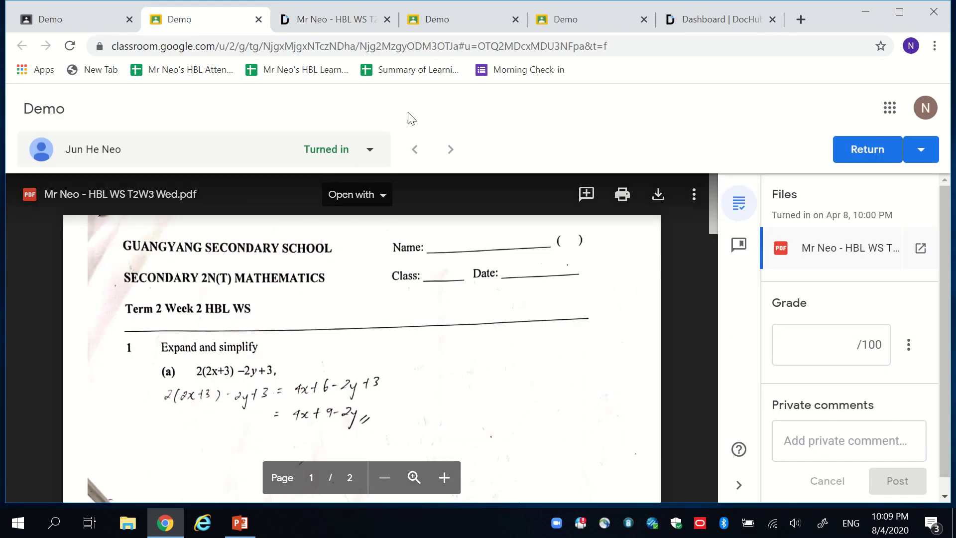
- Bring up the HBL WS T2W3 Wed worksheet in the DocHub editor and check the Draw Freehand shapes
click(382, 196)
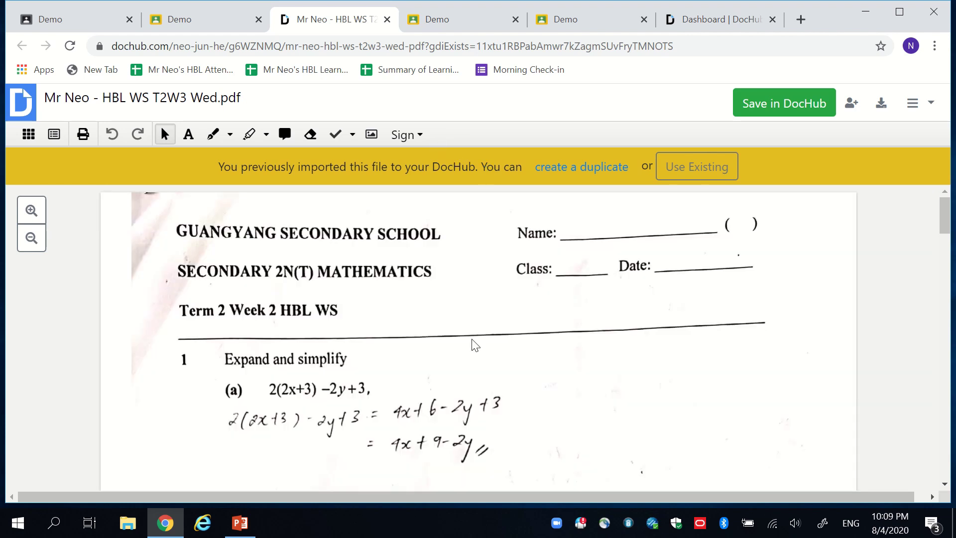
scroll(473, 338, down, 2)
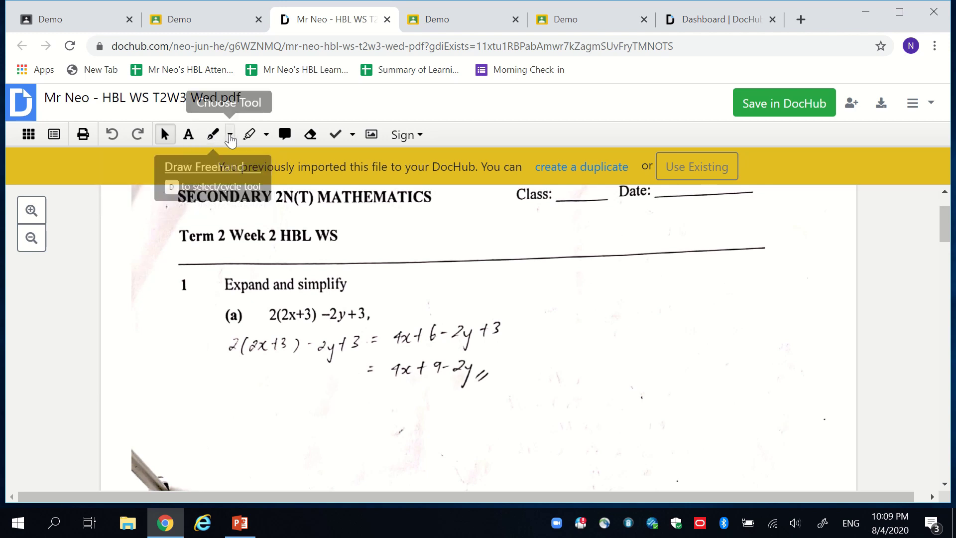
click(230, 134)
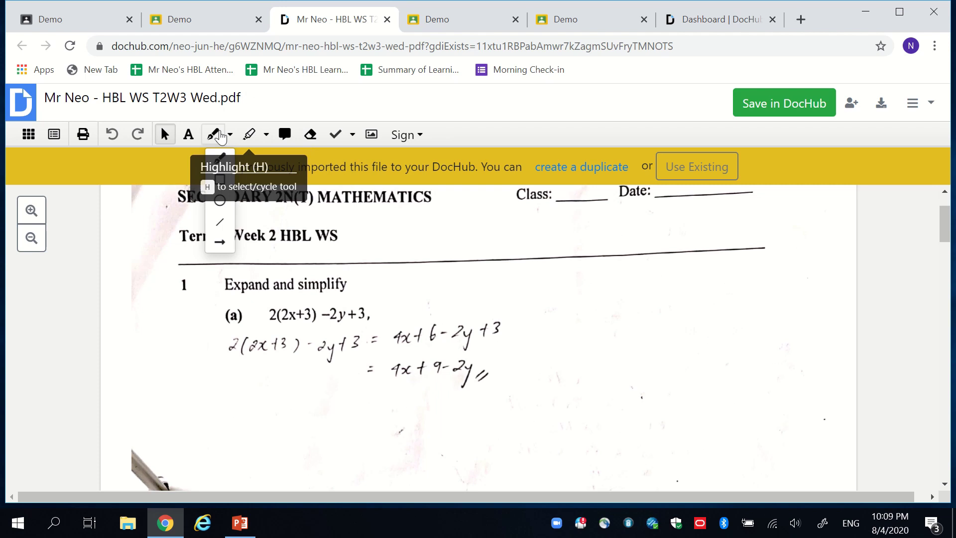
click(230, 135)
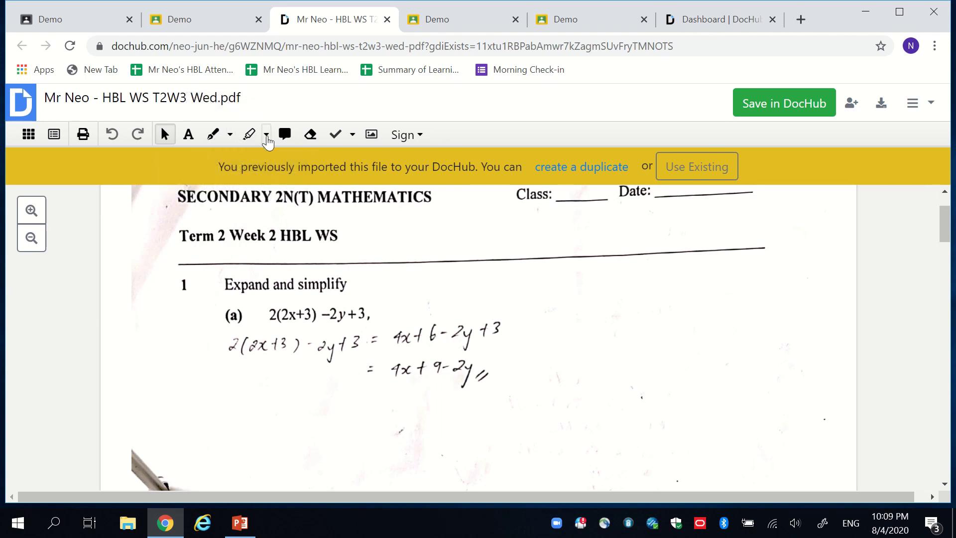
click(266, 135)
click(249, 140)
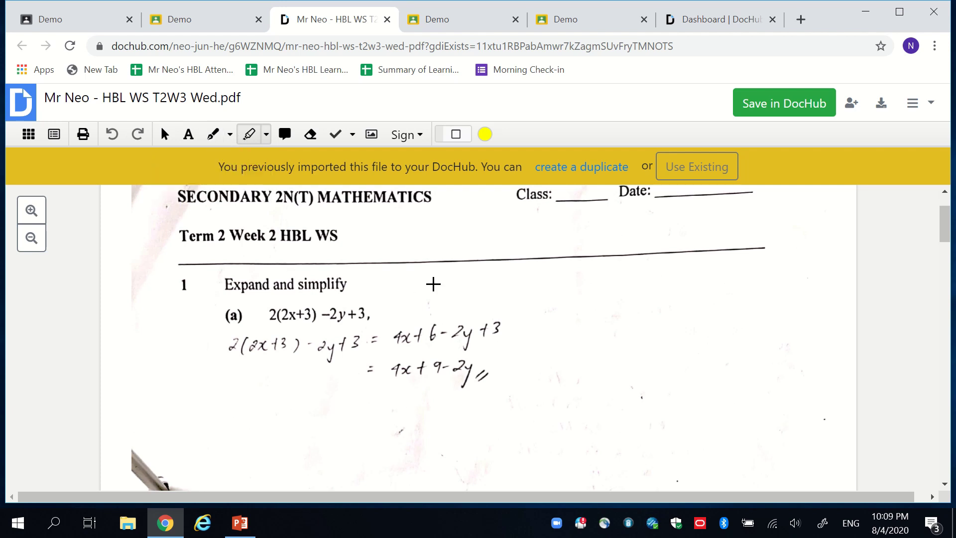
drag(432, 273, 553, 274)
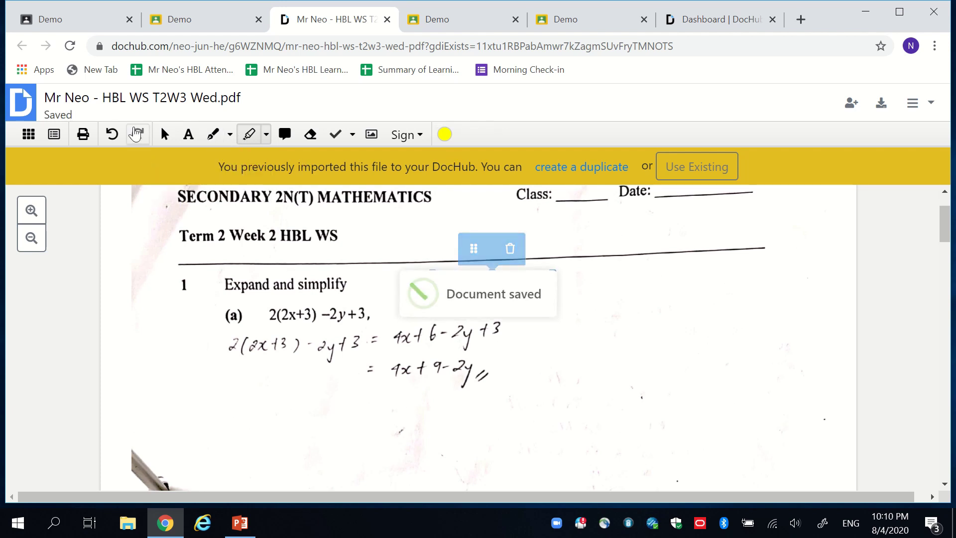
click(112, 135)
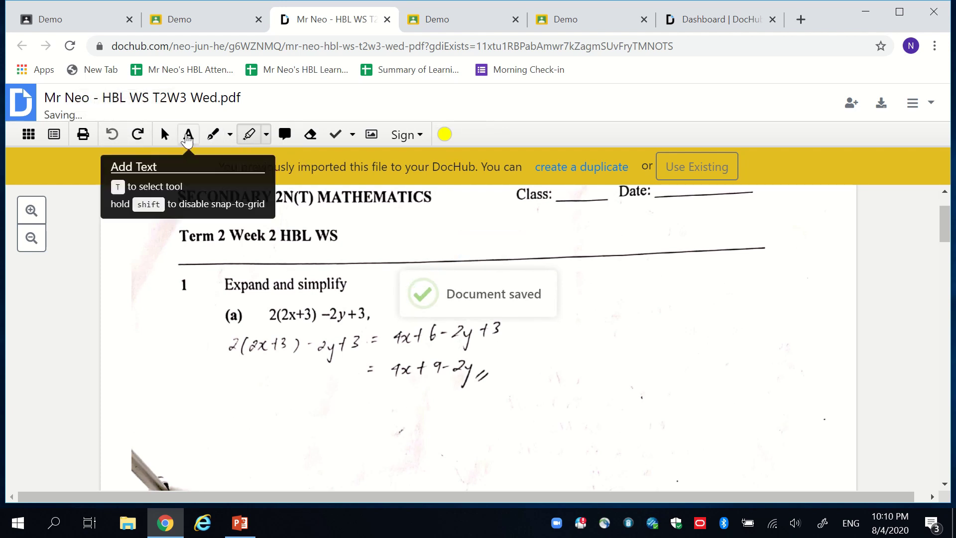
click(187, 137)
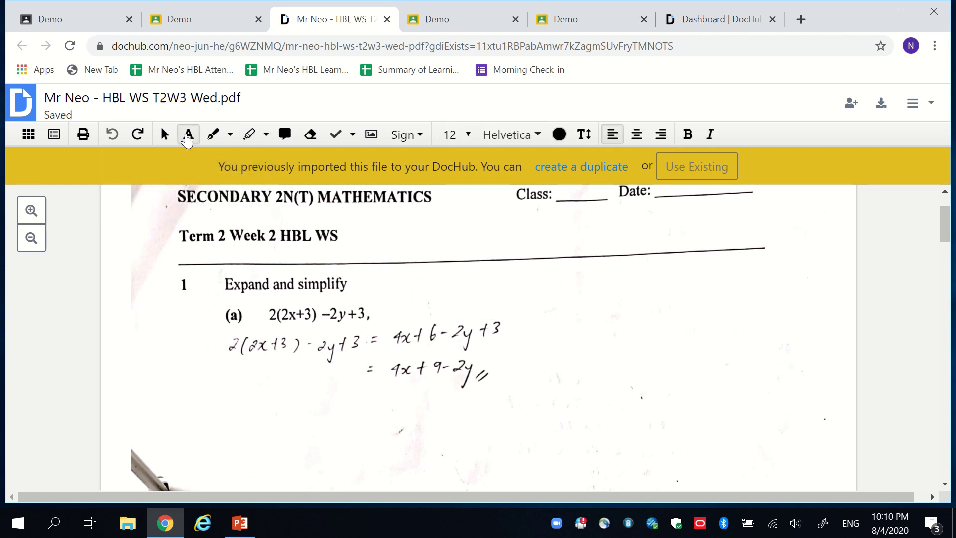
click(406, 142)
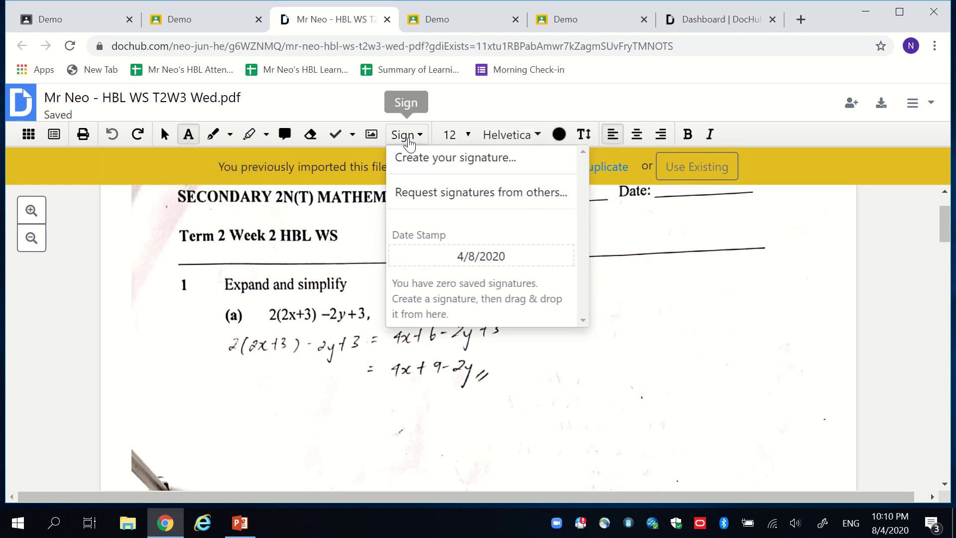
click(410, 144)
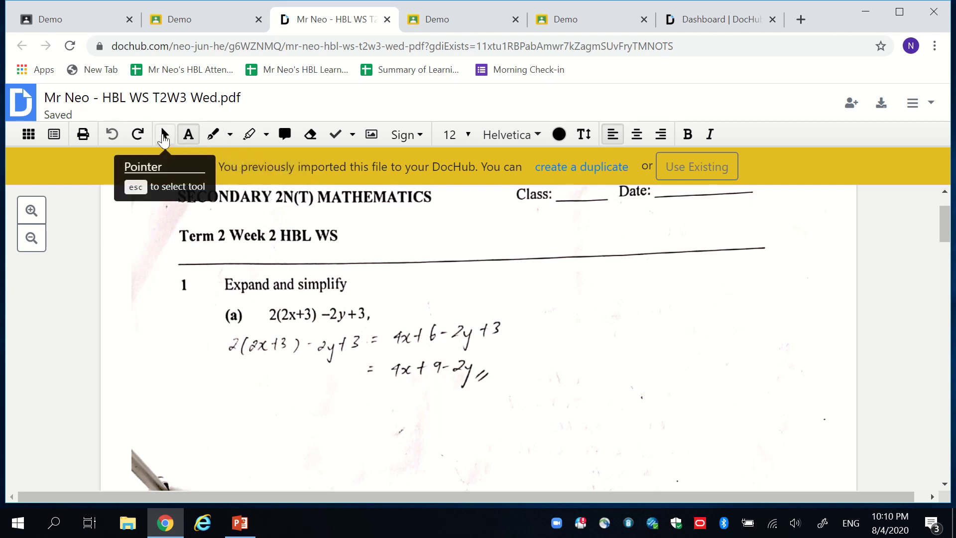
click(164, 140)
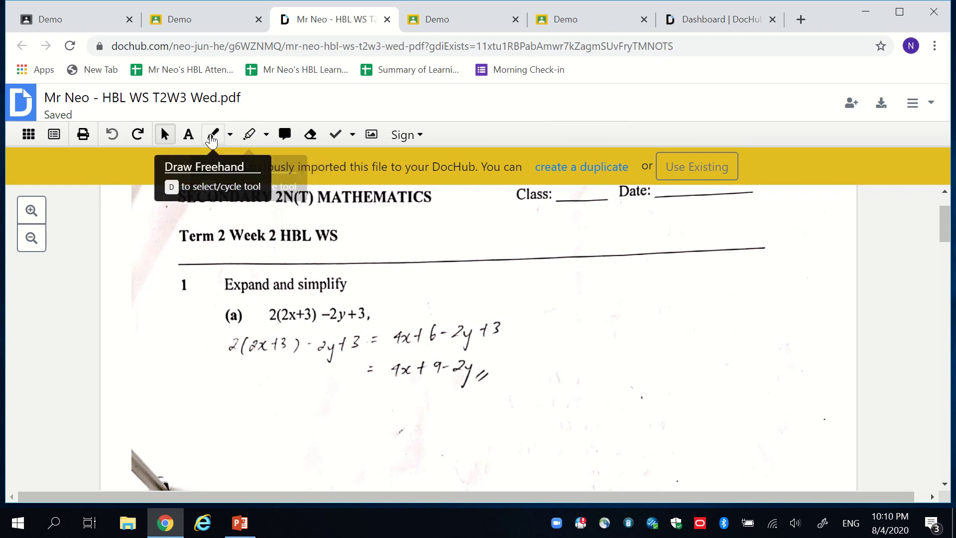
click(230, 135)
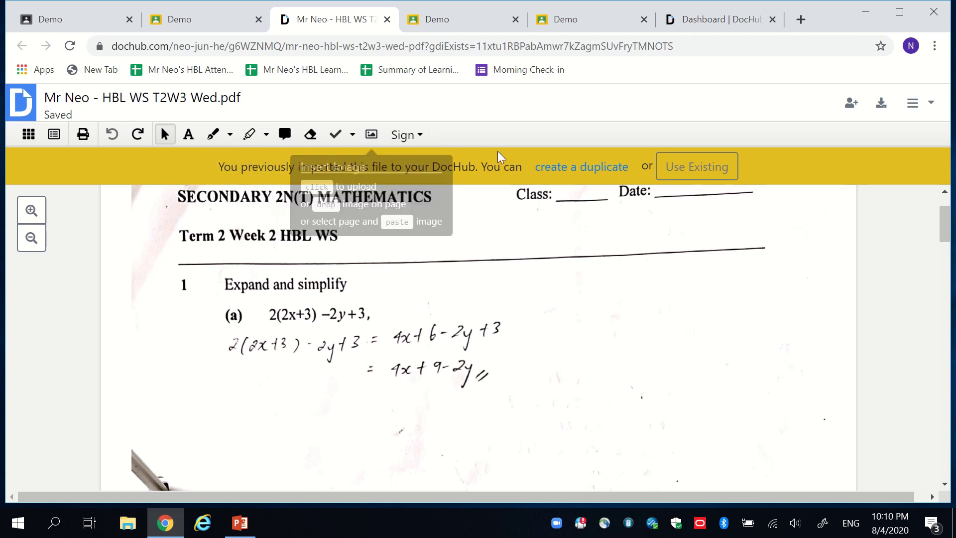
- Set up the freehand pen in red, discarding a test curve beside question 1(a)
click(211, 137)
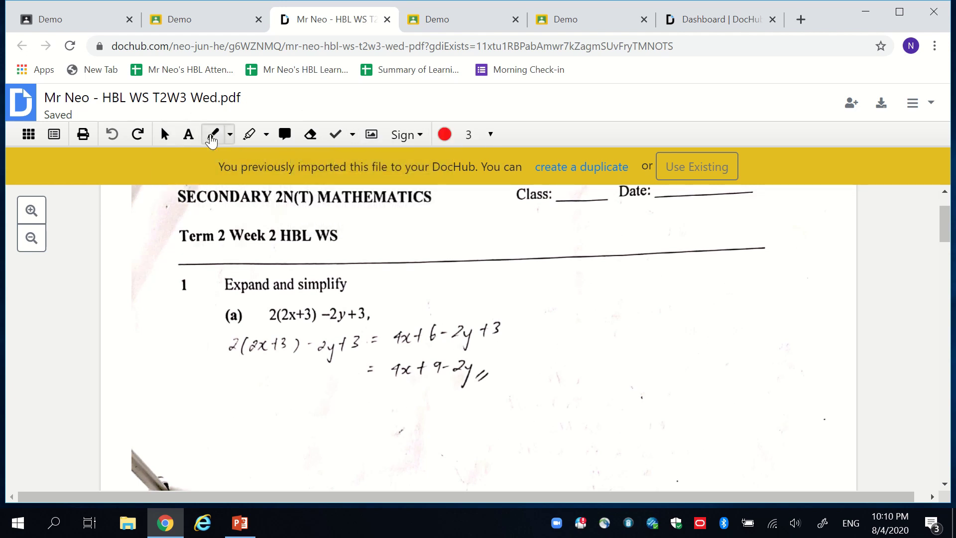
mouse_move(422, 268)
mouse_down()
mouse_move(390, 306)
mouse_move(517, 285)
mouse_up()
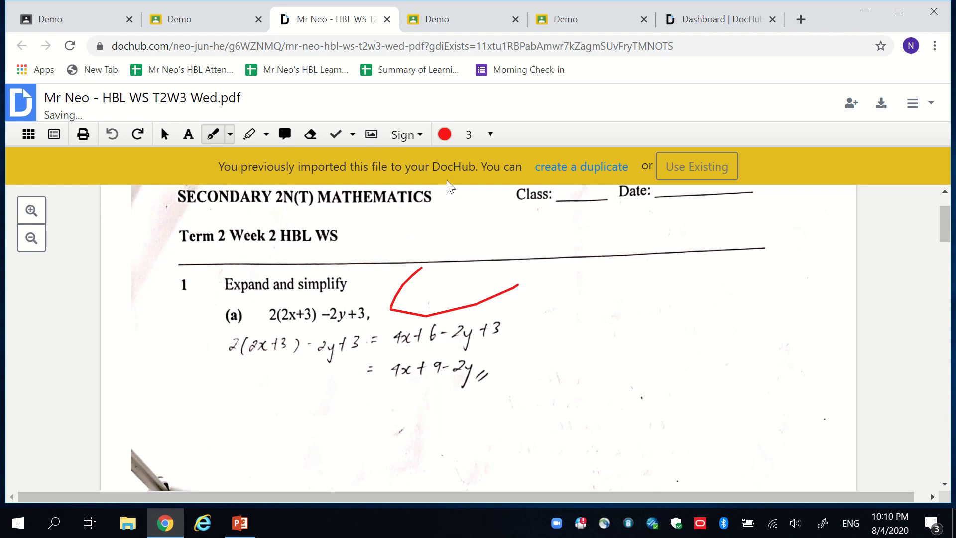
click(111, 135)
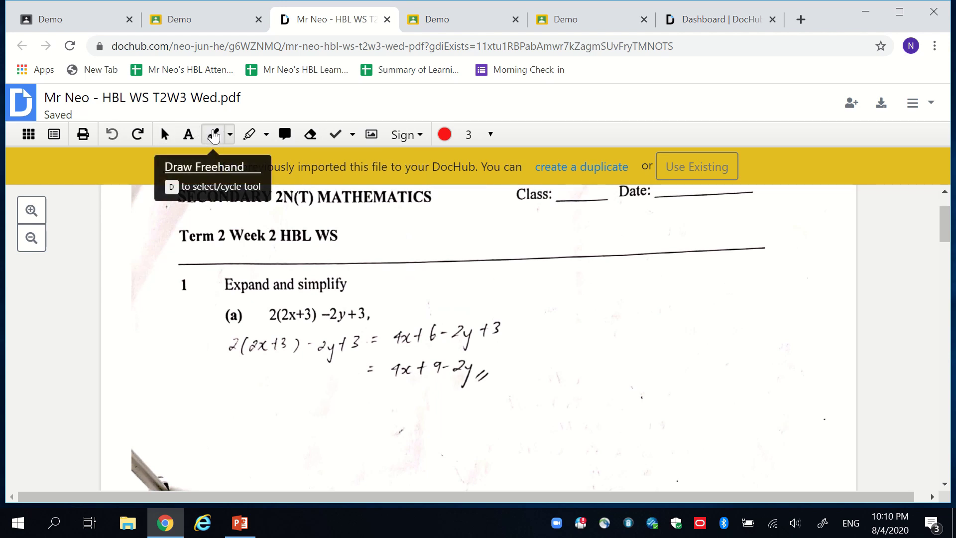
click(445, 134)
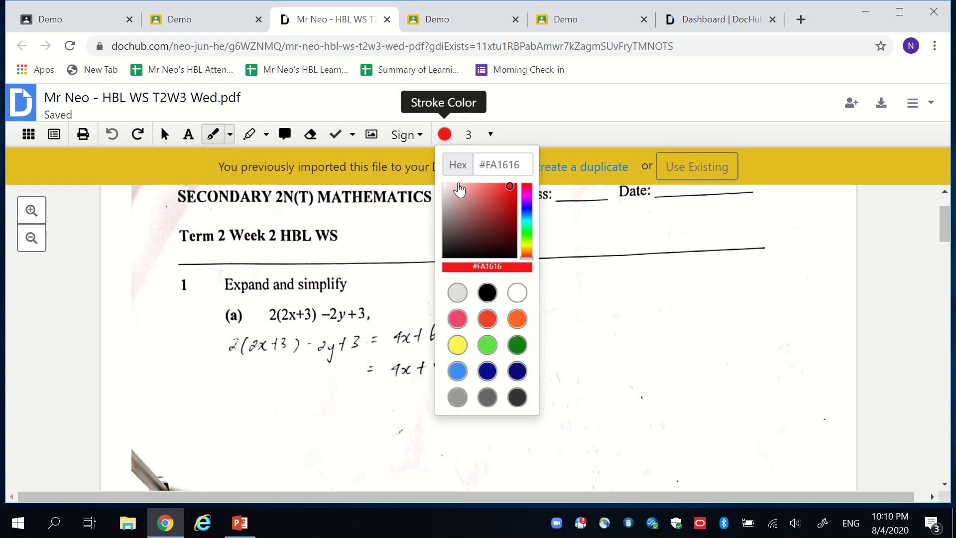
click(512, 187)
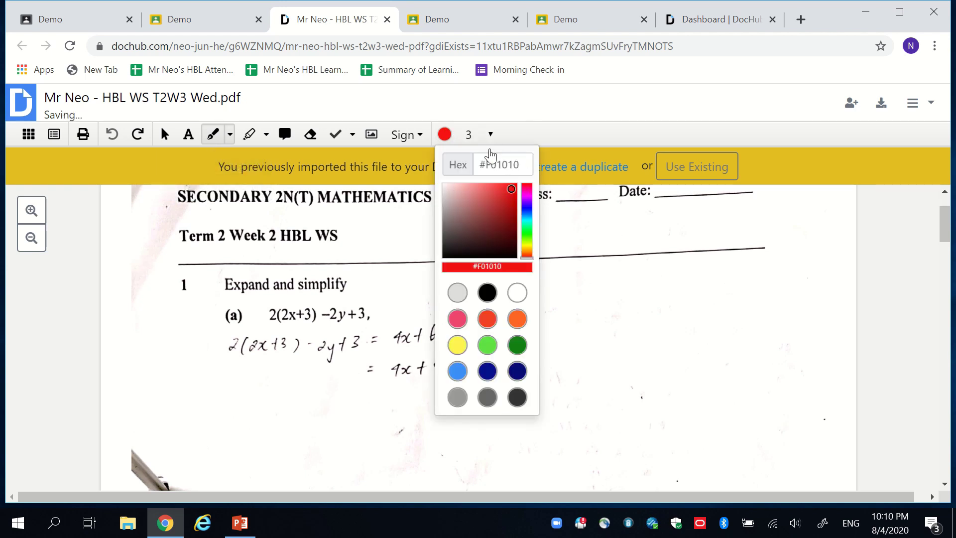
click(518, 131)
- Draw red ticks on question 1(a) and 1(b) and red crosses on the wrong (c) answers
scroll(493, 304, down, 2)
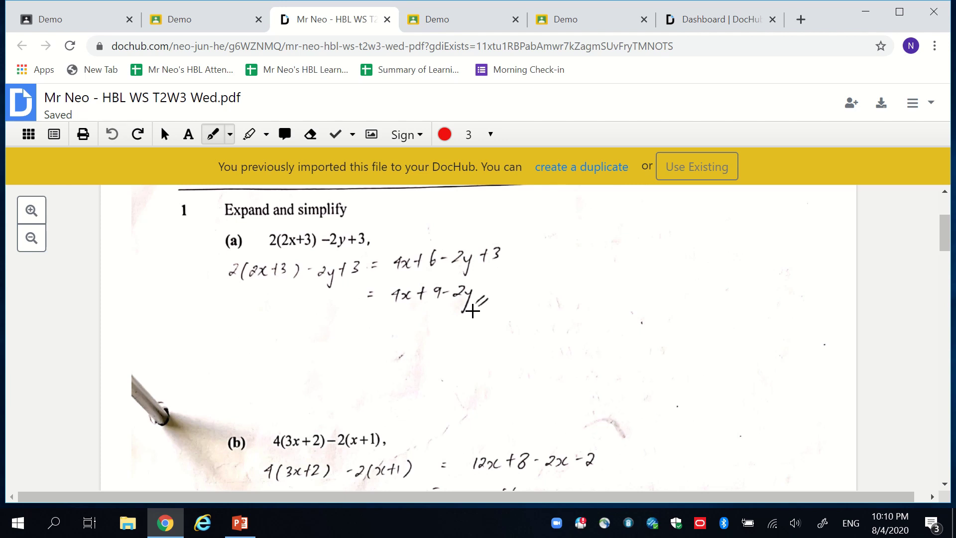
drag(499, 269, 619, 239)
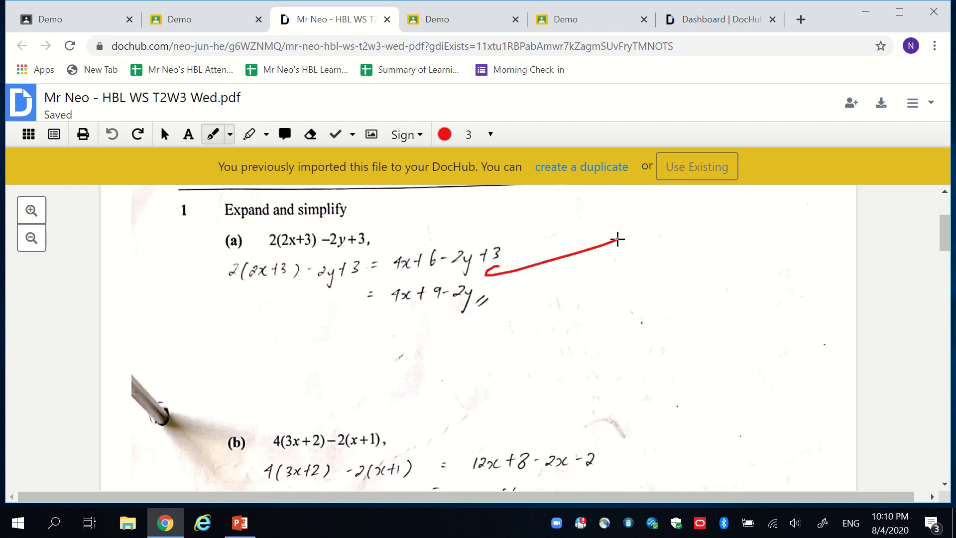
drag(452, 327, 625, 331)
scroll(598, 323, down, 3)
drag(570, 315, 721, 275)
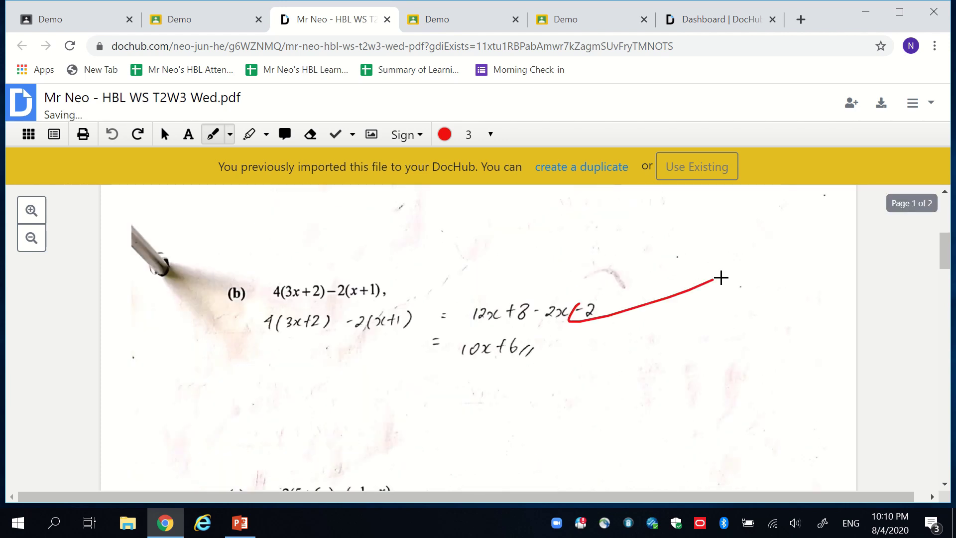
drag(546, 372, 712, 319)
scroll(695, 333, down, 4)
mouse_move(719, 264)
mouse_down()
mouse_move(678, 297)
mouse_move(709, 305)
mouse_move(630, 353)
mouse_up()
drag(648, 320, 688, 362)
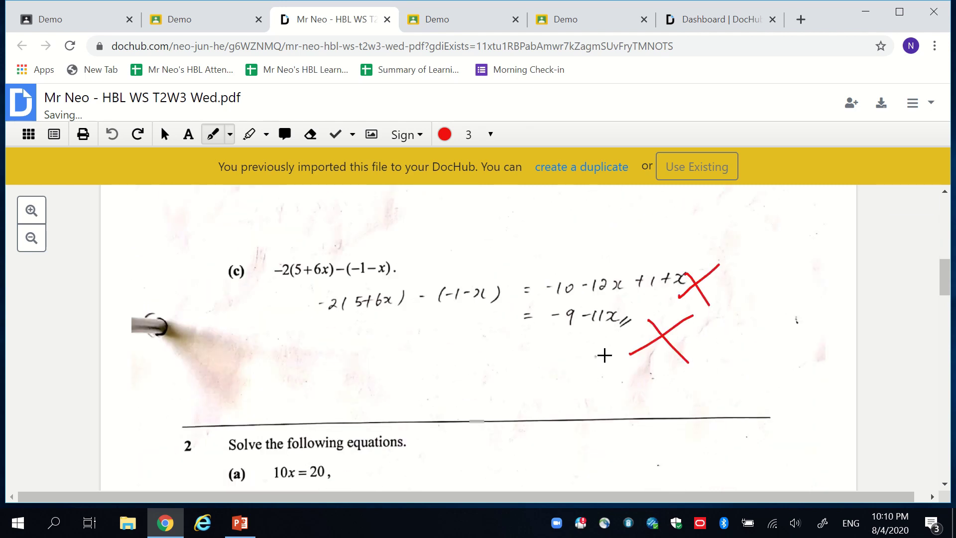
scroll(695, 344, up, 10)
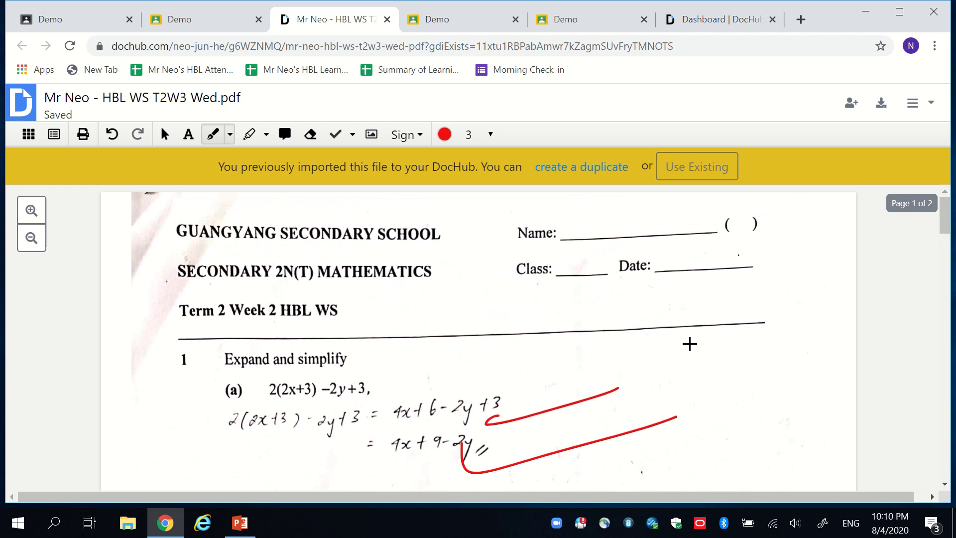
scroll(613, 360, down, 3)
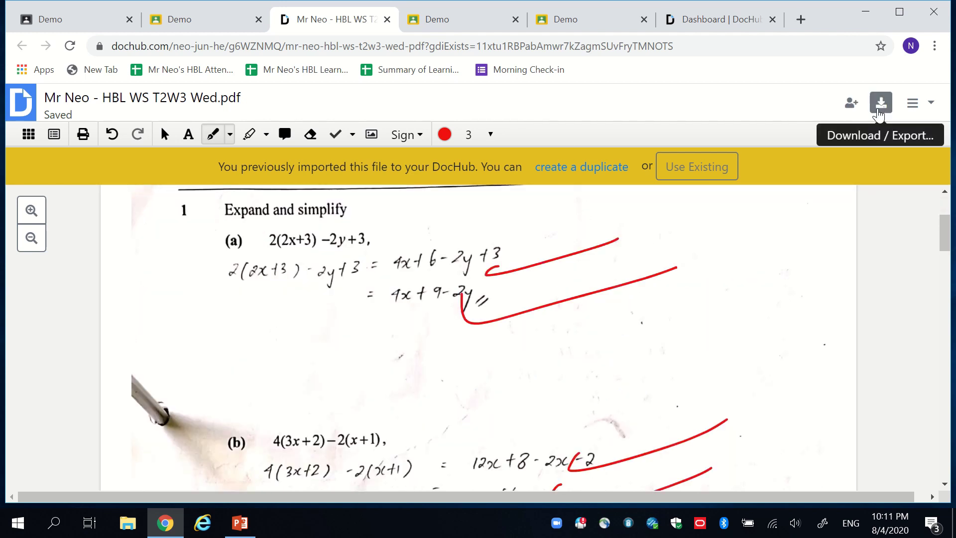
- Export the marked worksheet to Google Drive, updating the existing file with a revision
click(880, 115)
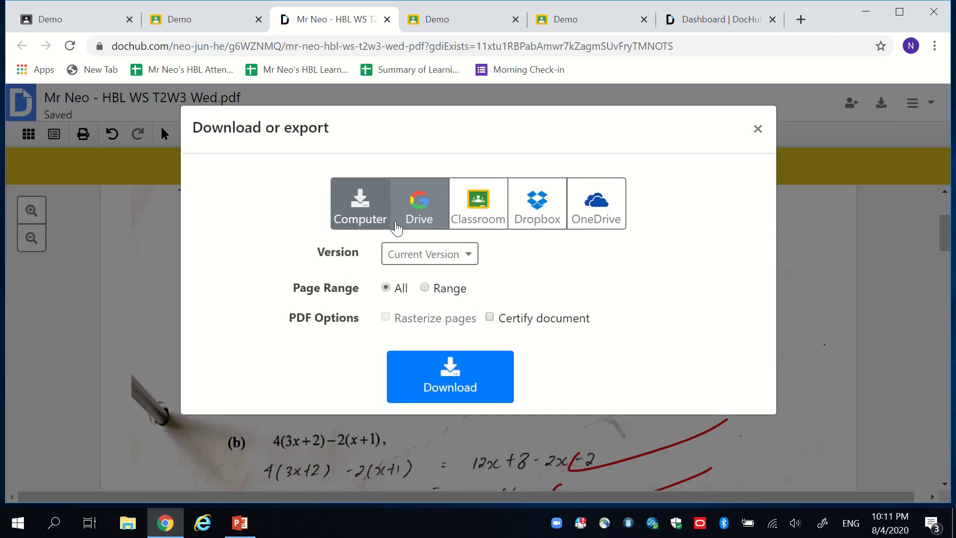
click(394, 222)
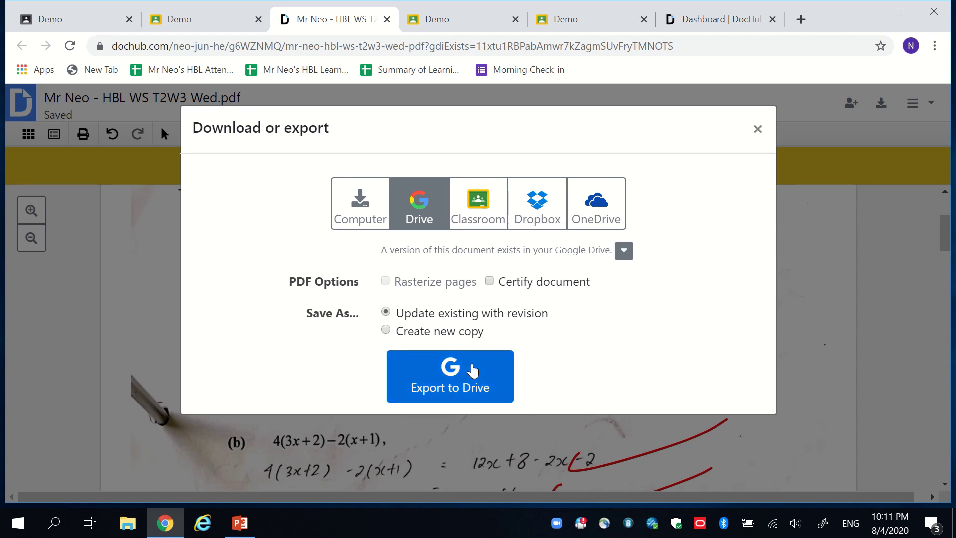
click(473, 369)
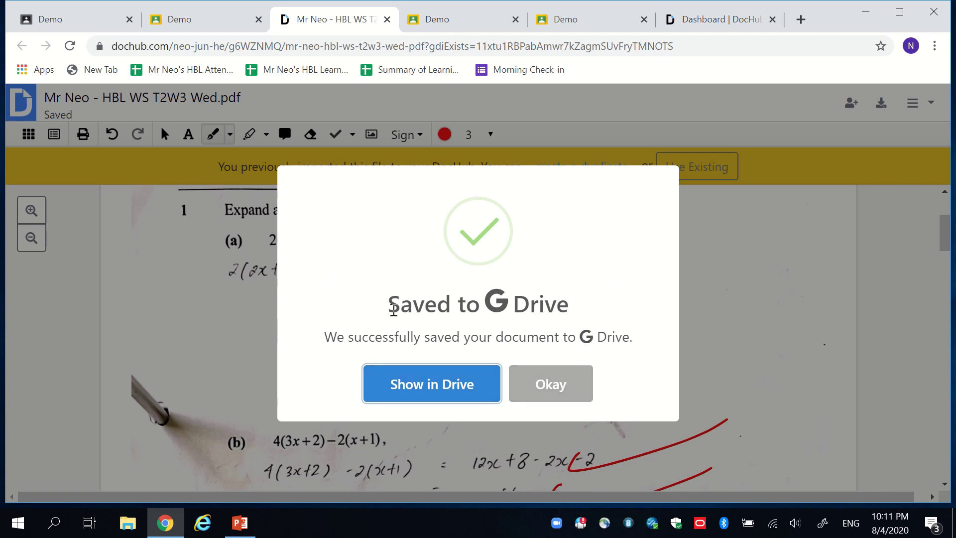
click(214, 26)
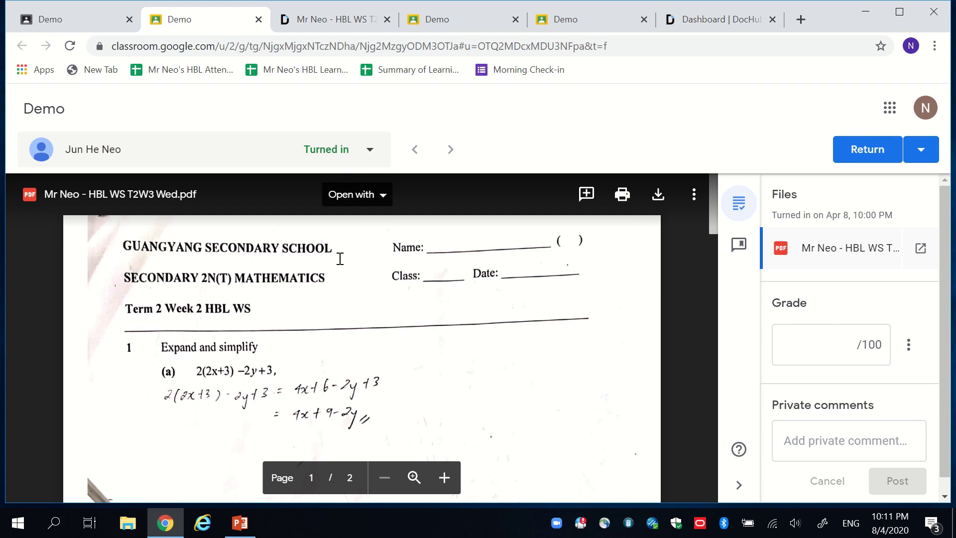
- Reload the submission and scroll through the preview to confirm the red marks appear
click(70, 48)
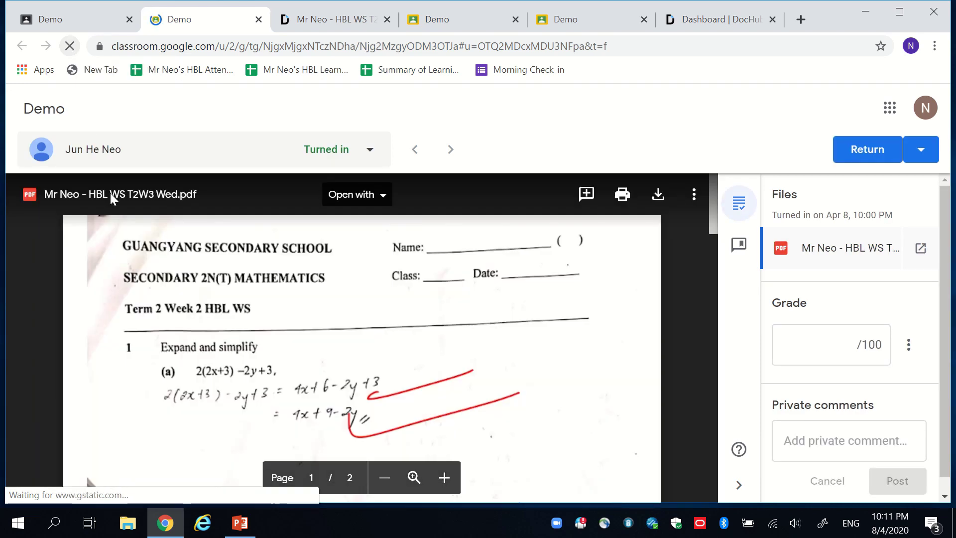
scroll(400, 284, down, 2)
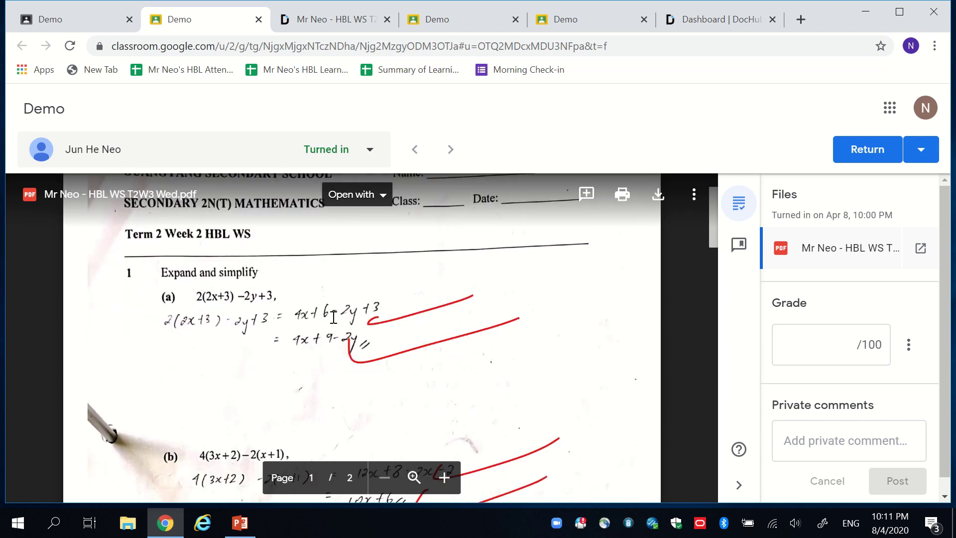
scroll(437, 302, down, 6)
scroll(437, 302, up, 8)
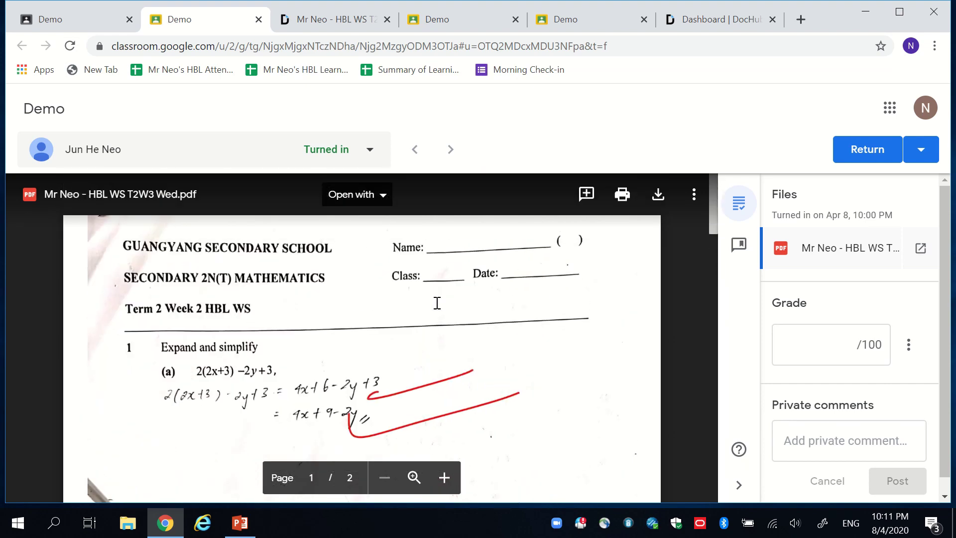
scroll(436, 302, down, 5)
scroll(438, 304, up, 5)
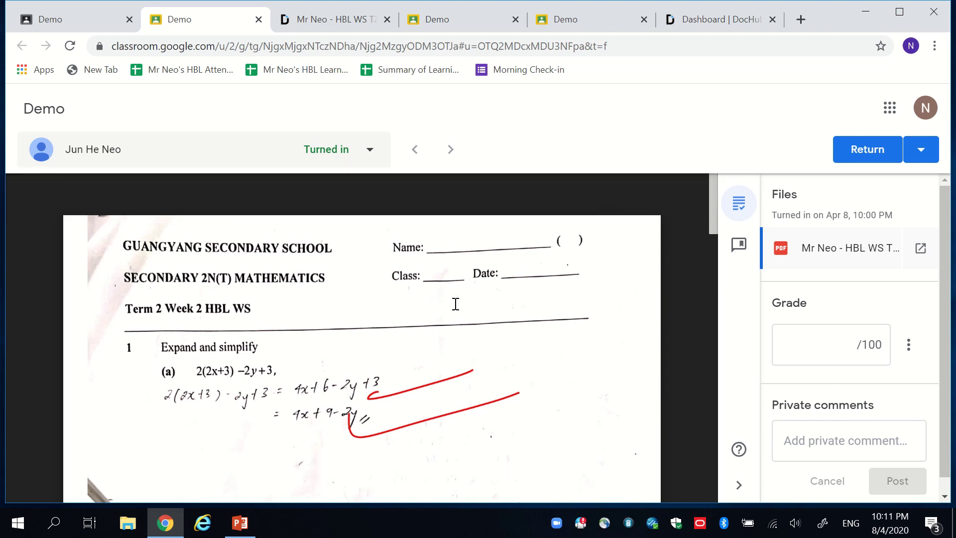
scroll(581, 320, down, 2)
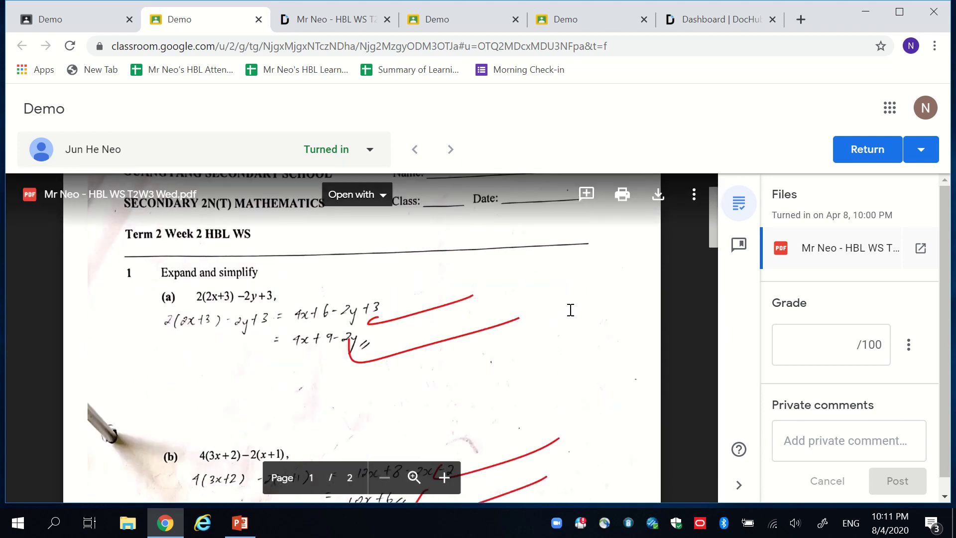
scroll(379, 291, down, 2)
scroll(380, 293, up, 4)
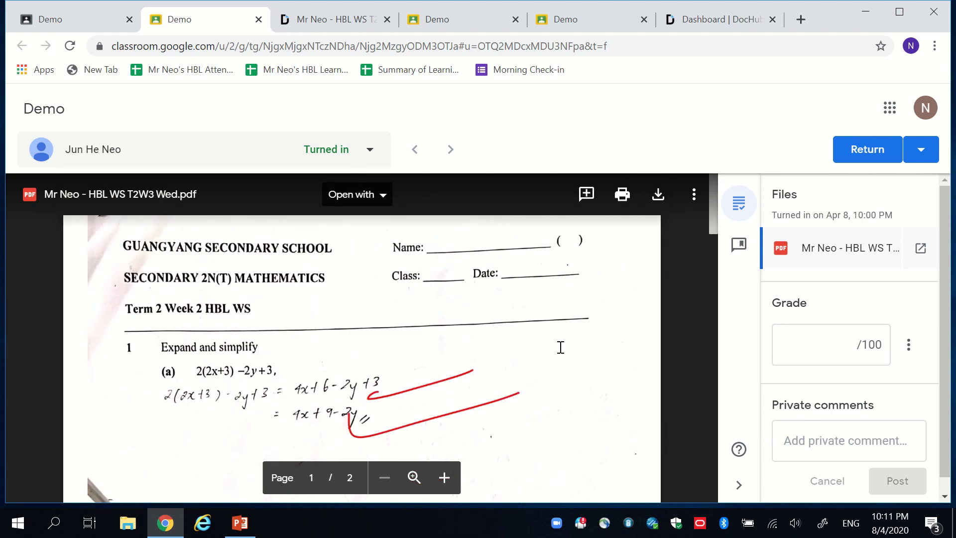
scroll(559, 346, down, 2)
- Grade the worksheet 95 and post the private comment 'Good job, but just be a bit more careful when you...'
click(804, 348)
text(95)
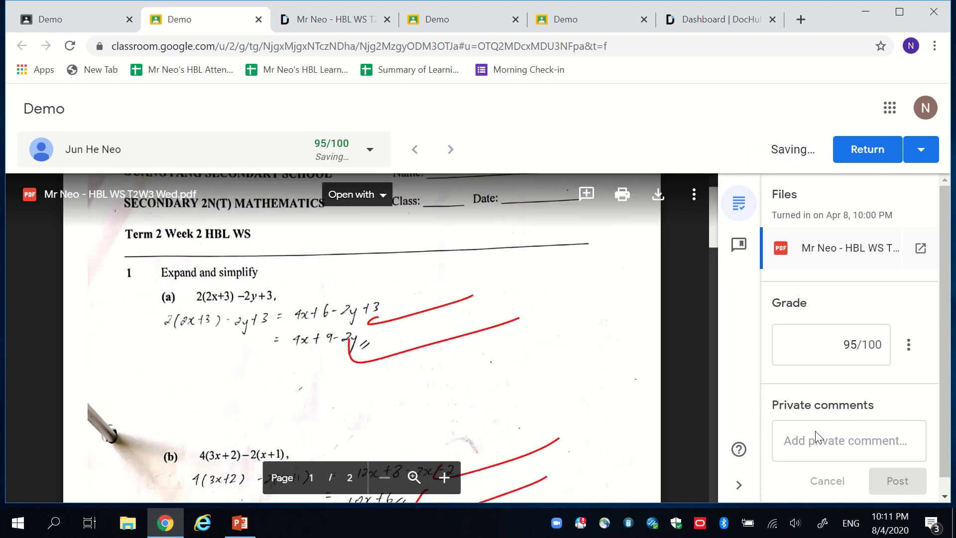
click(836, 434)
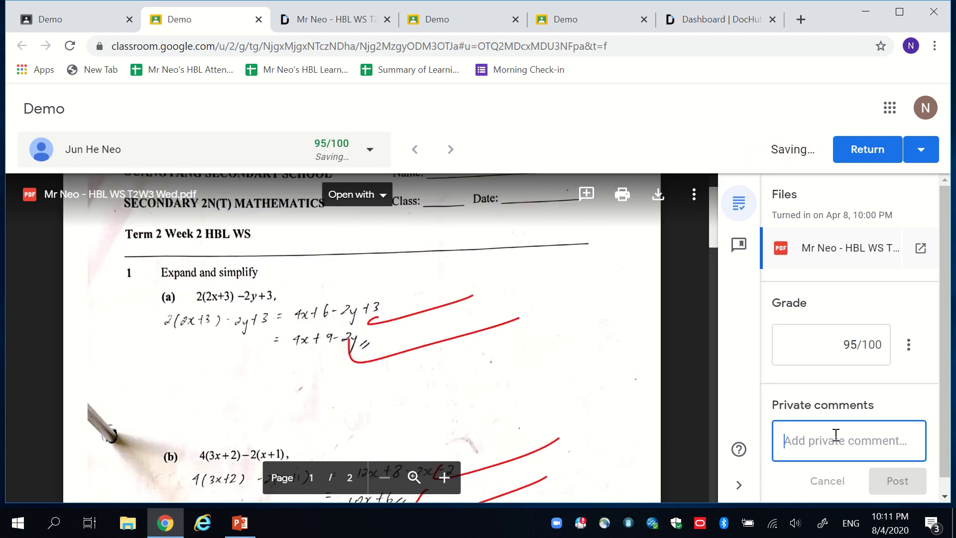
text(Good)
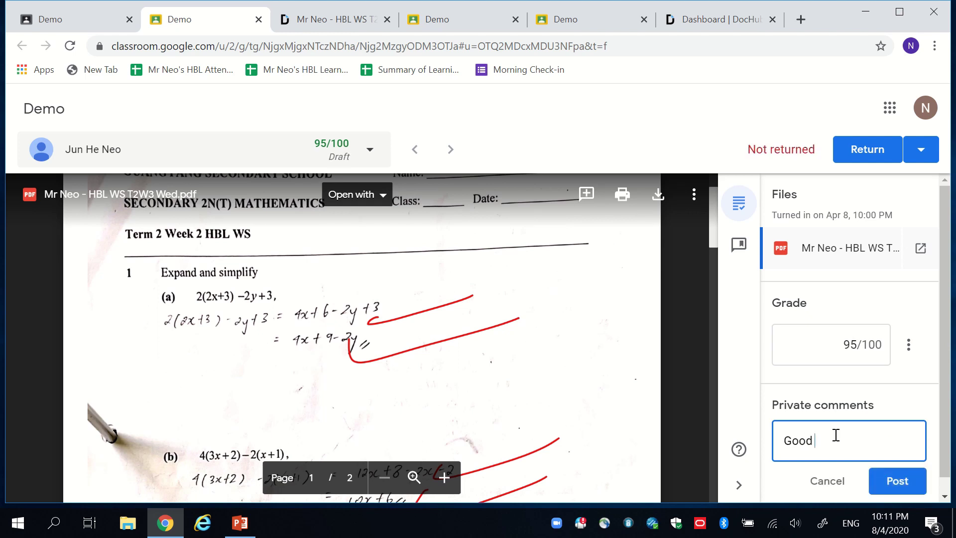
text( job, but just be a bit more )
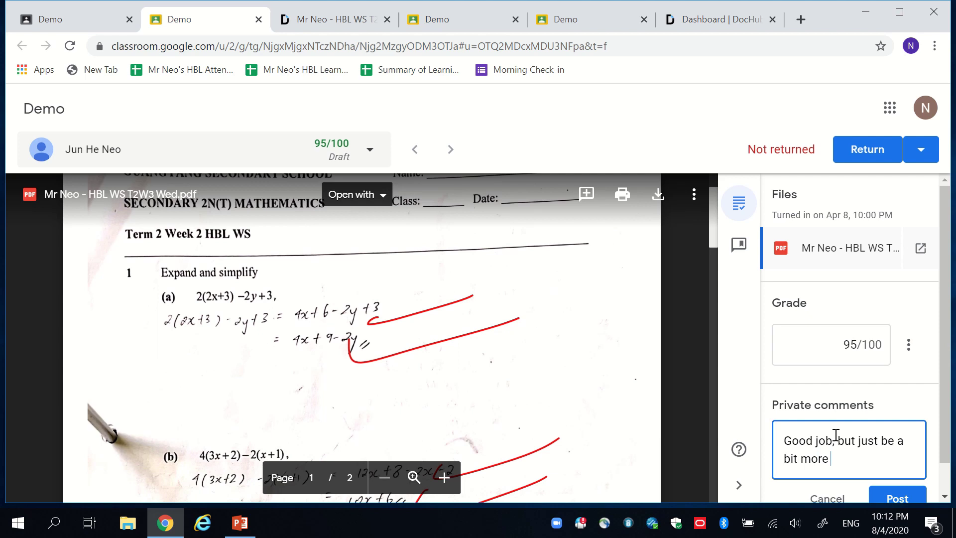
text(careful when you...)
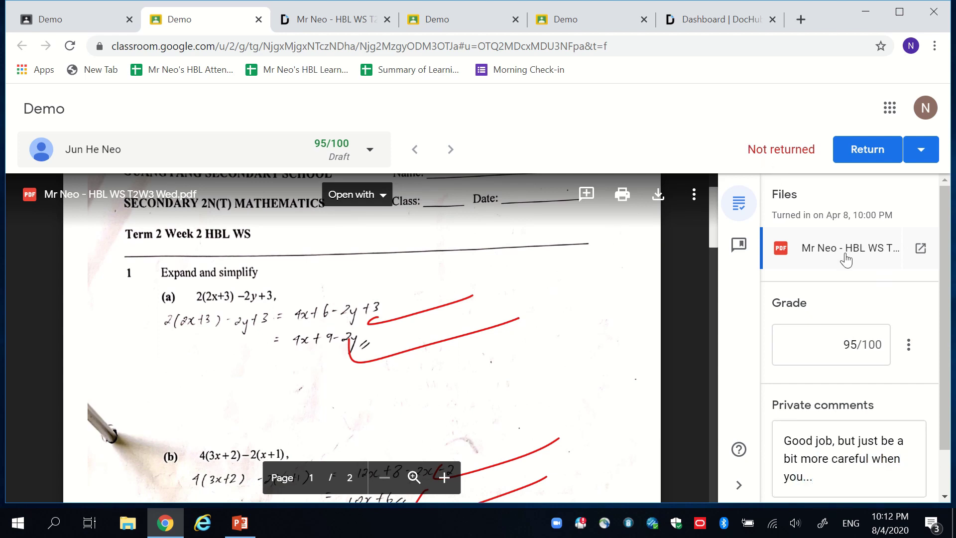
scroll(845, 256, down, 1)
click(897, 466)
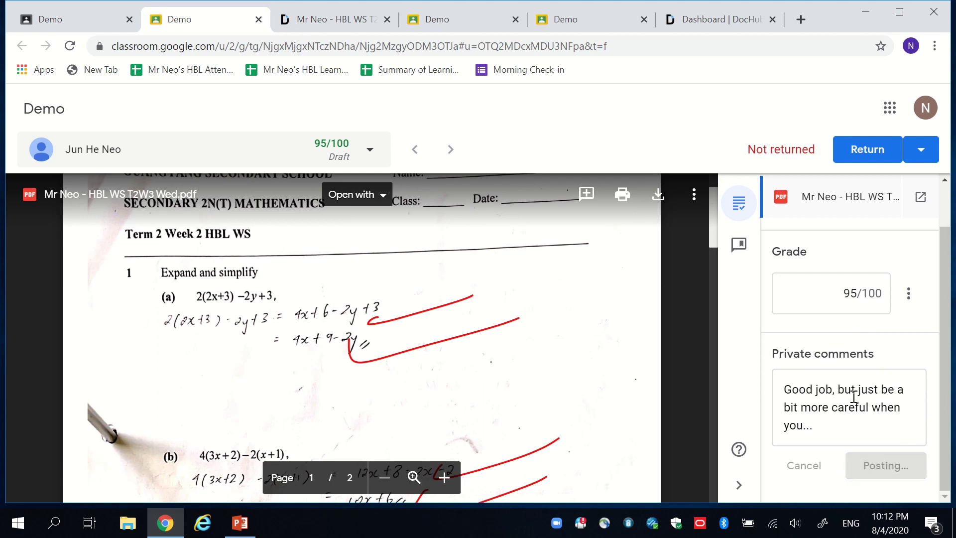
- Return the graded worksheet to the student
click(864, 149)
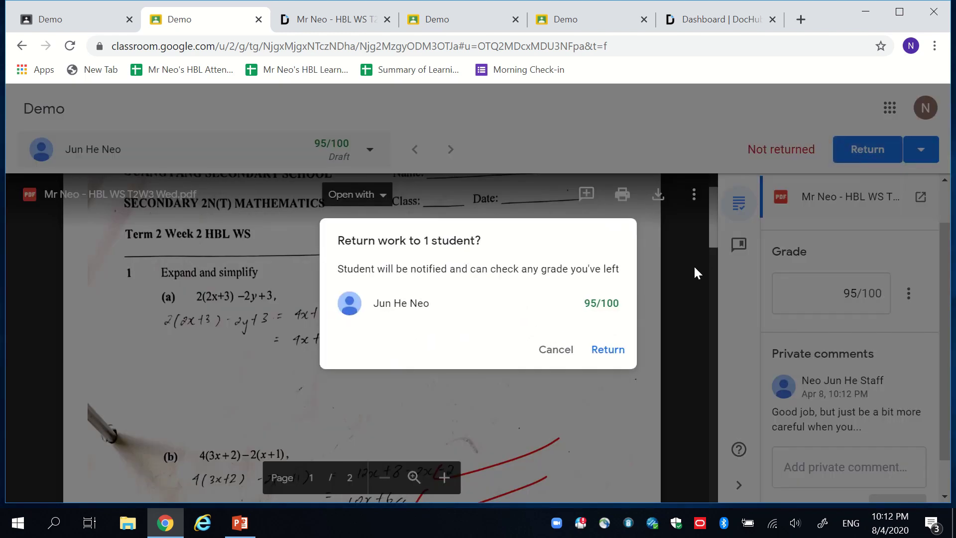
click(611, 350)
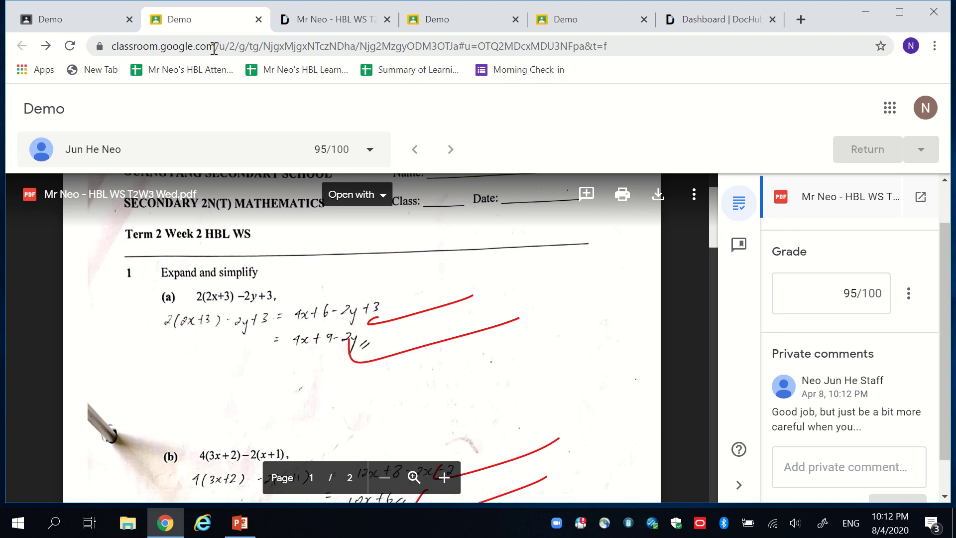
click(46, 27)
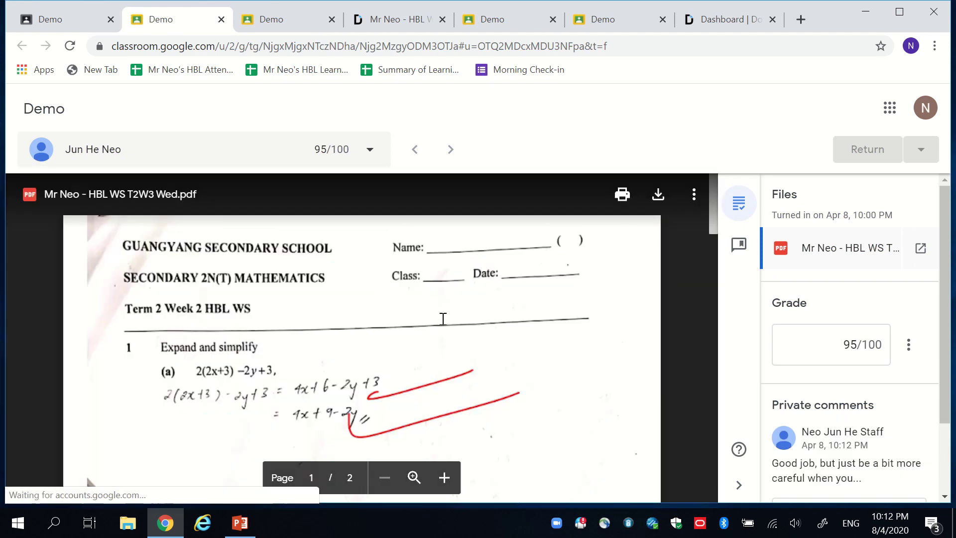
- Scroll through the returned worksheet to check its red ticks and crosses
scroll(445, 318, down, 2)
scroll(478, 299, down, 3)
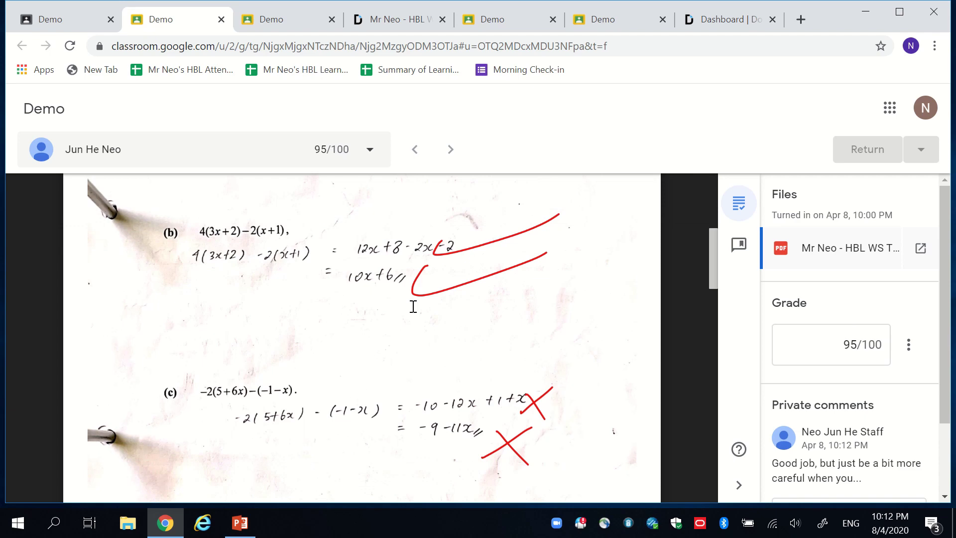
scroll(582, 338, up, 6)
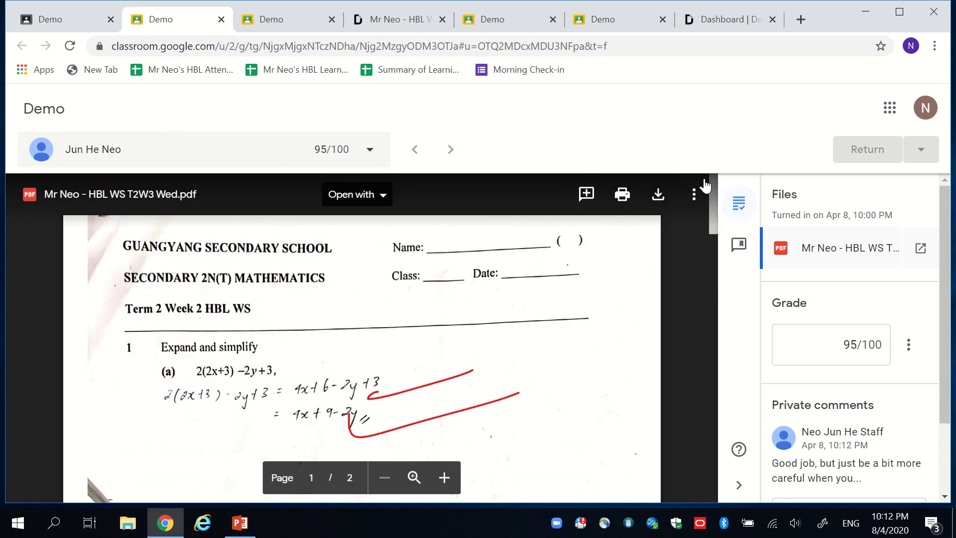
scroll(455, 271, down, 5)
scroll(486, 337, up, 5)
scroll(490, 343, down, 6)
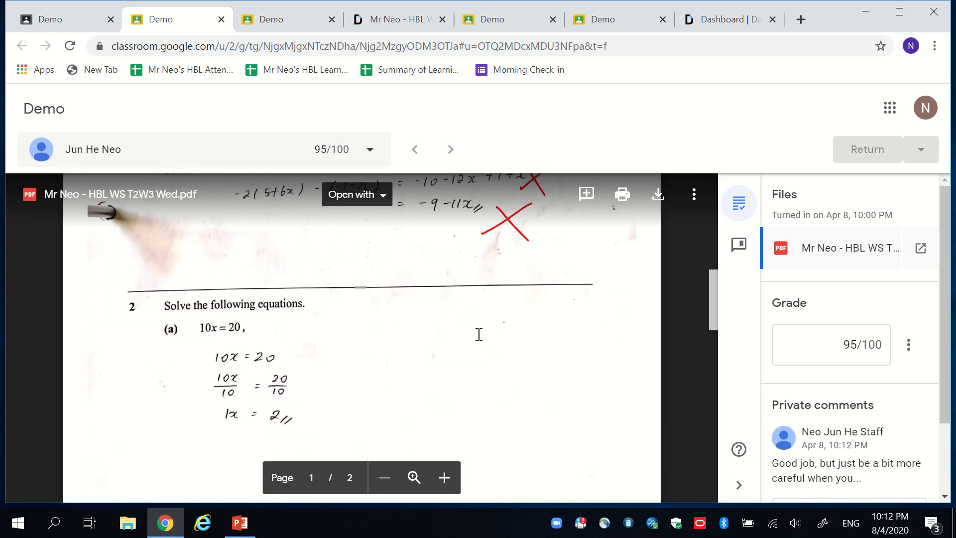
scroll(478, 334, up, 6)
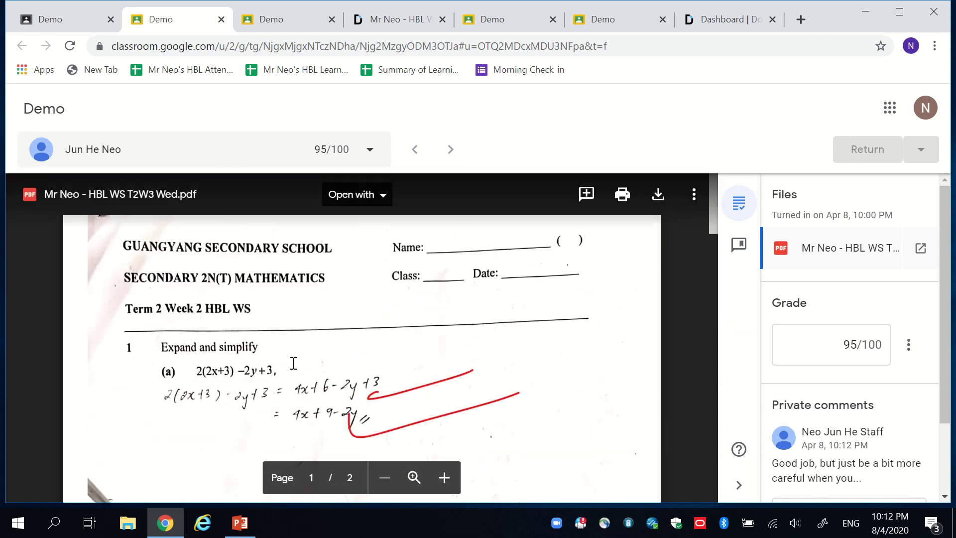